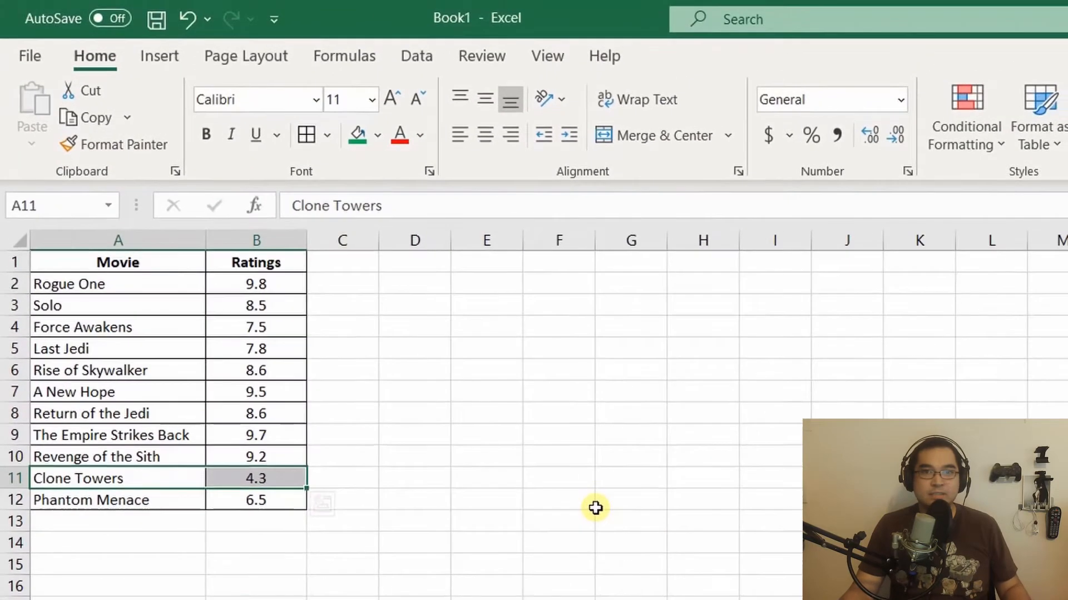
Step: Highlight cells in the Ratings column greater than 8 with Light Red Fill with Dark Red Text
{"action": "left_click", "coordinate": [278, 583]}
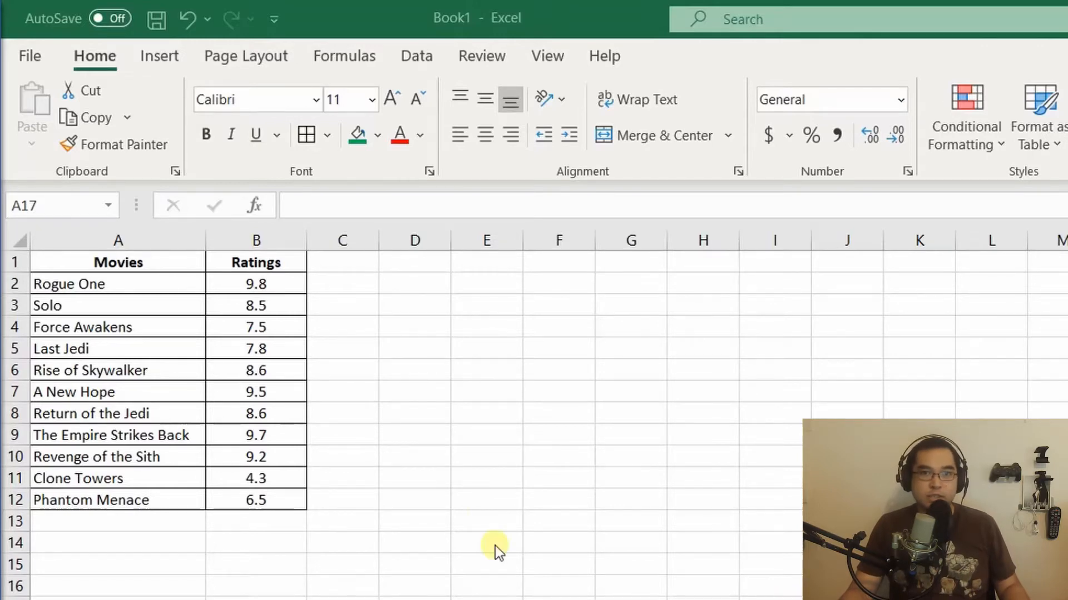
{"action": "left_click", "coordinate": [261, 240]}
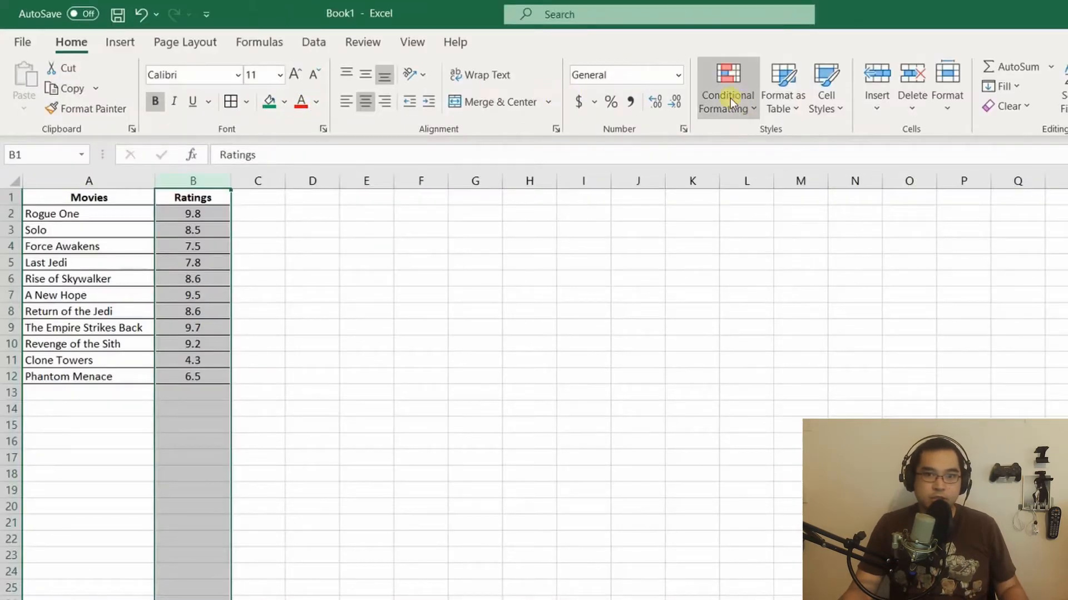
{"action": "left_click", "coordinate": [730, 98]}
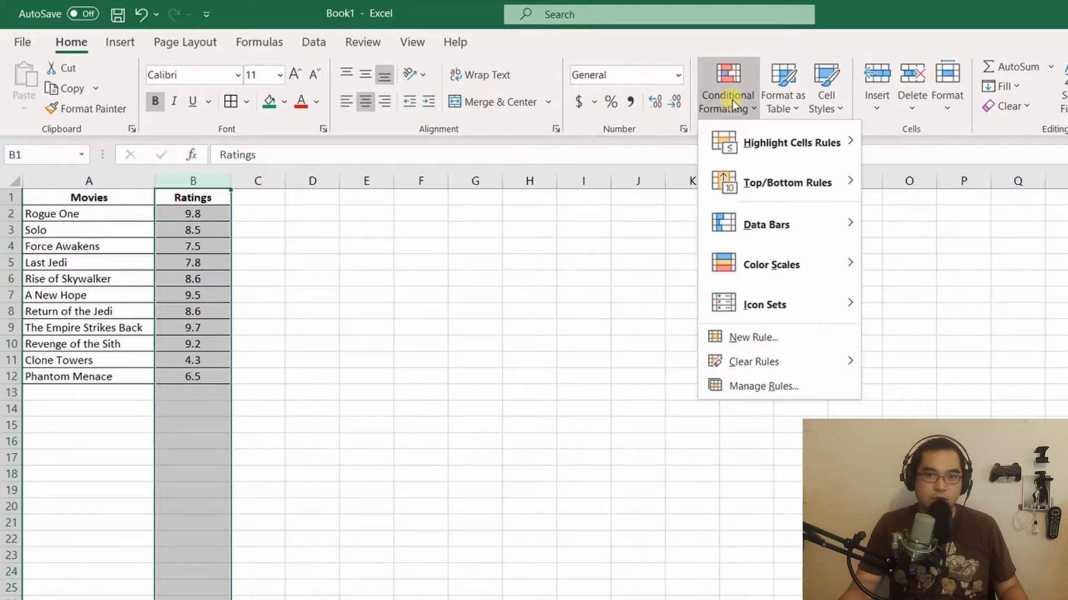
{"action": "mouse_move", "coordinate": [849, 151]}
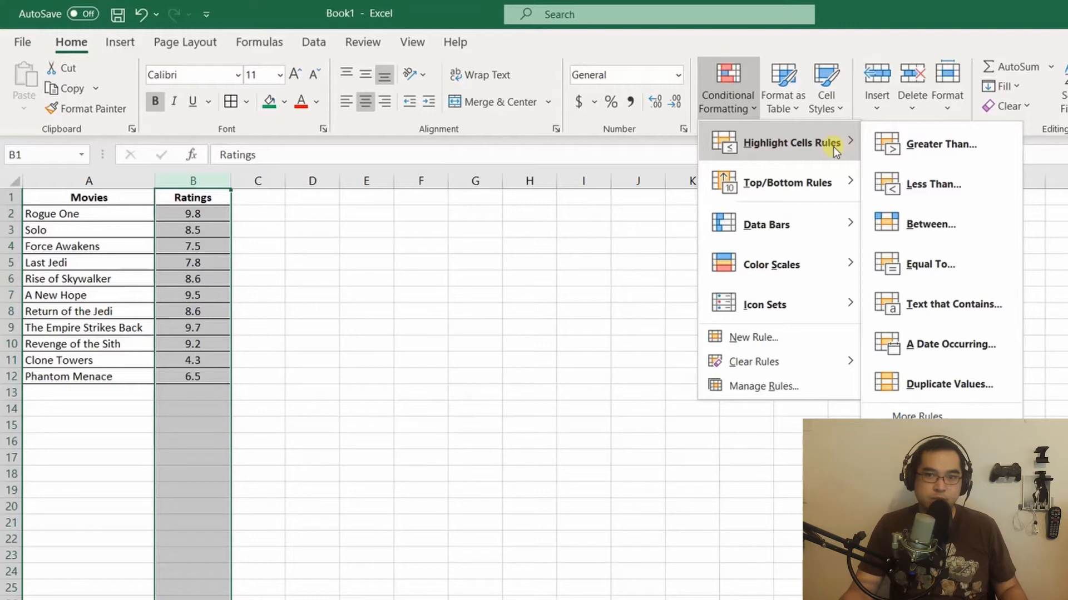
{"action": "left_click", "coordinate": [979, 145]}
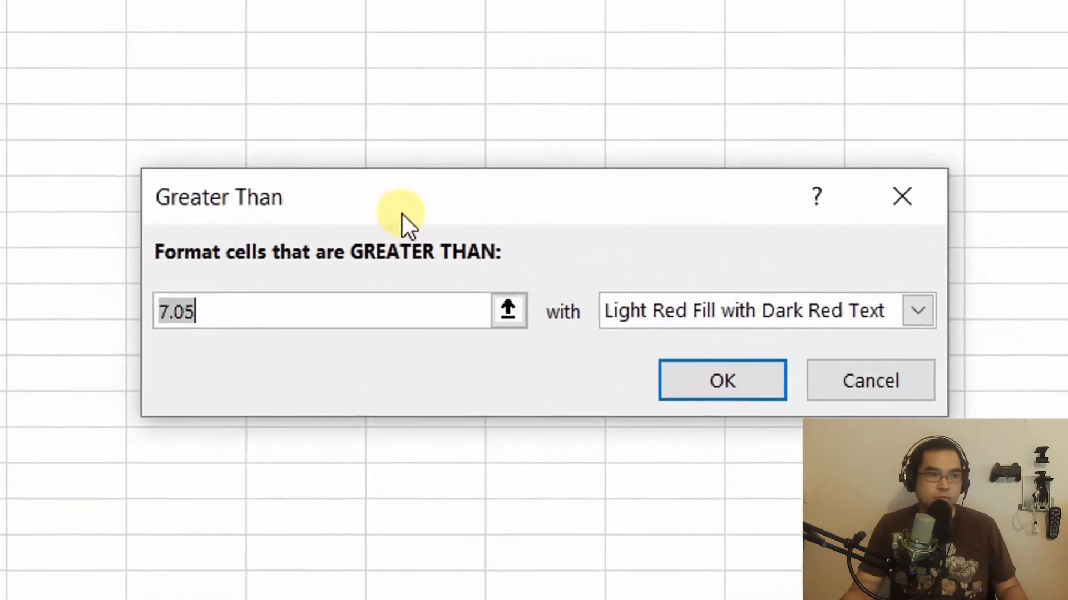
{"action": "left_click_drag", "start_coordinate": [349, 310], "coordinate": [7, 275]}
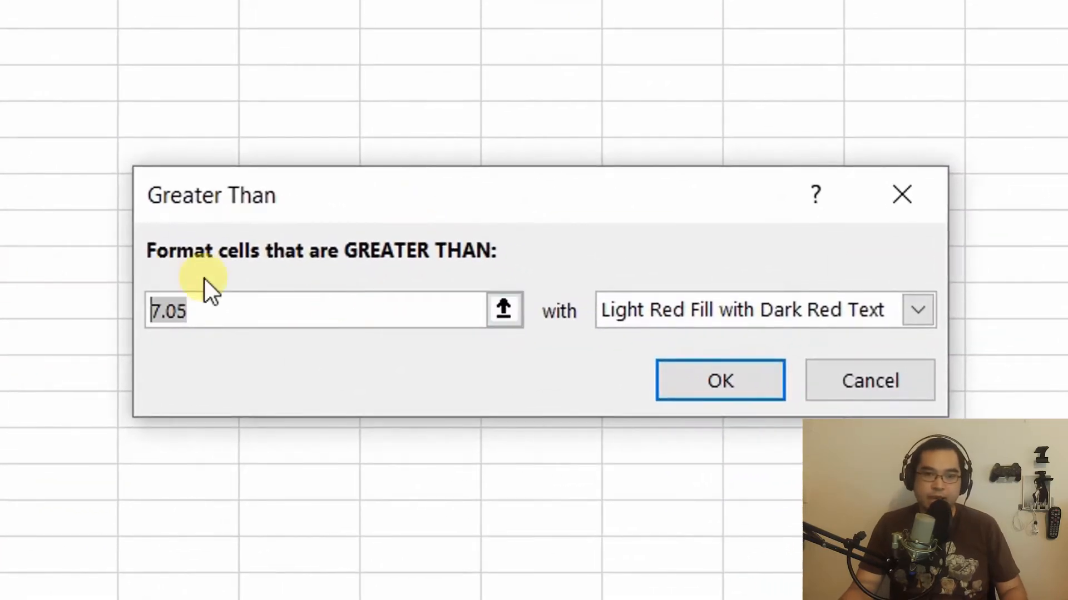
{"action": "type", "text": "8"}
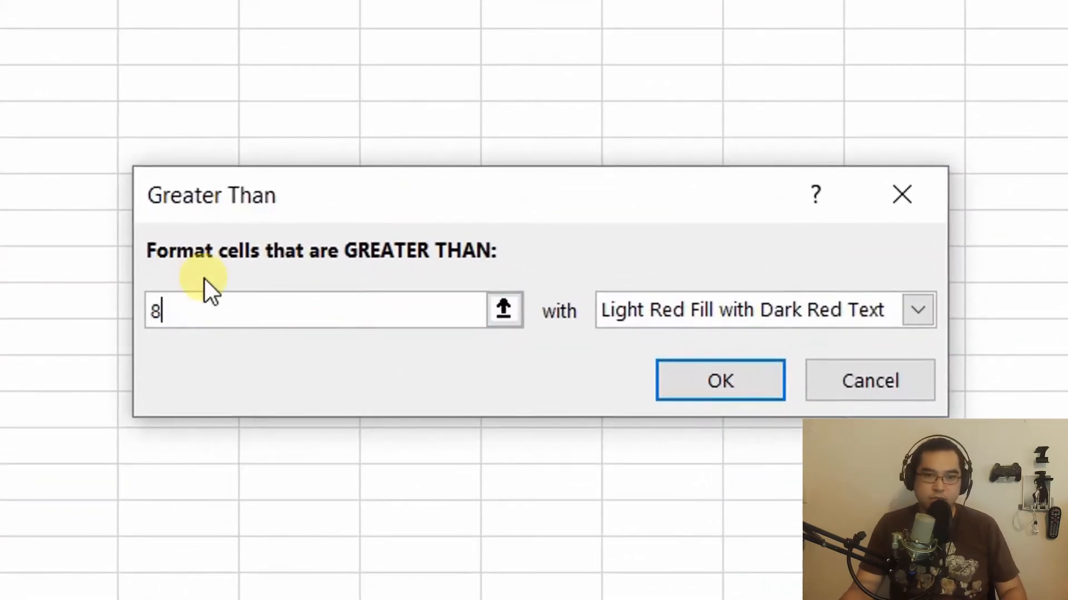
{"action": "left_click", "coordinate": [924, 315]}
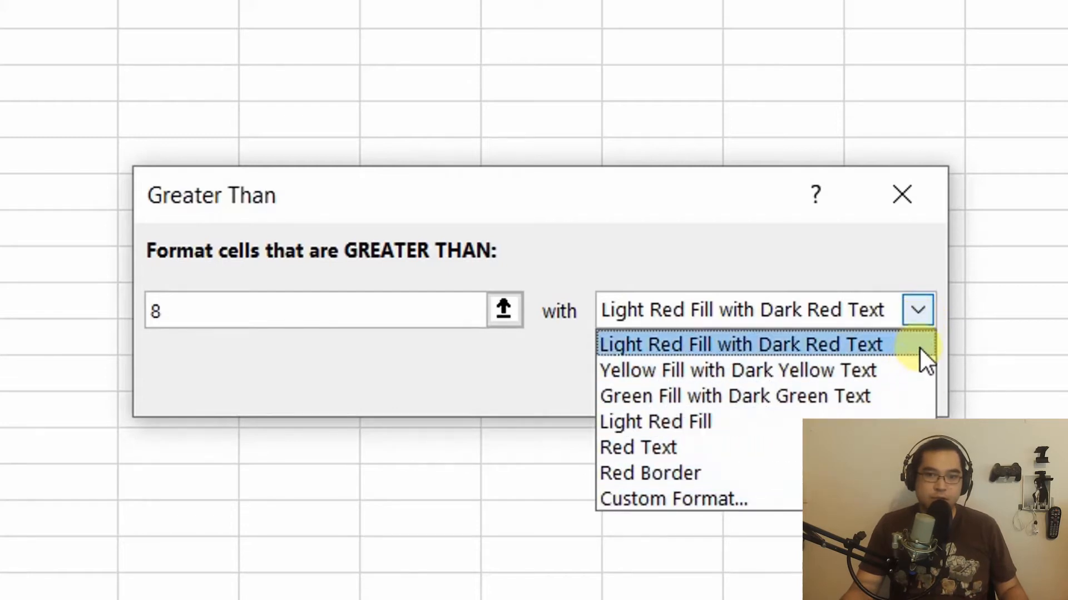
{"action": "left_click", "coordinate": [917, 311]}
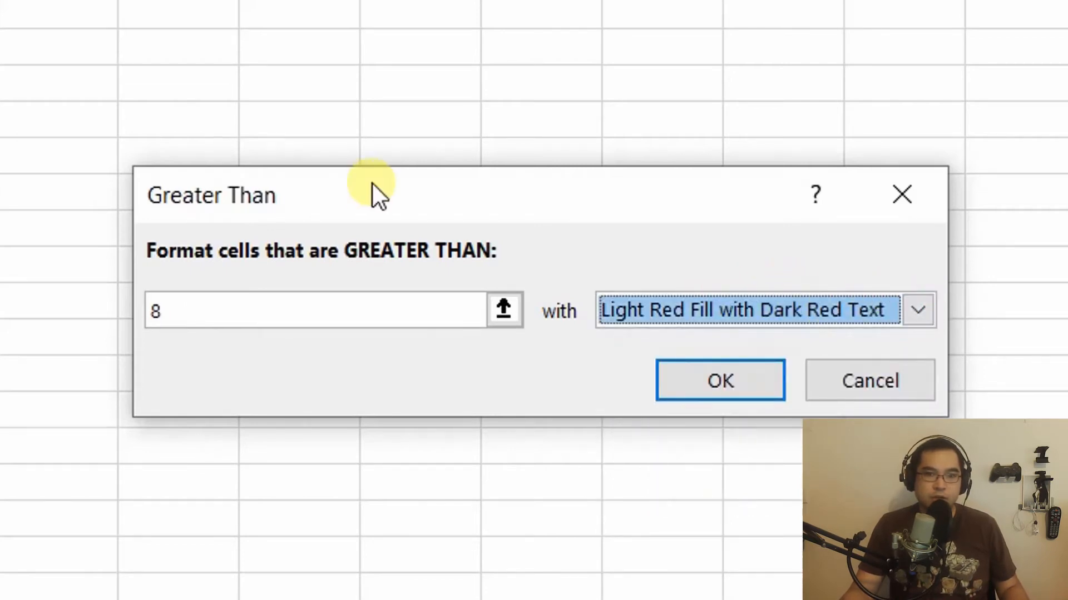
{"action": "left_click", "coordinate": [454, 210]}
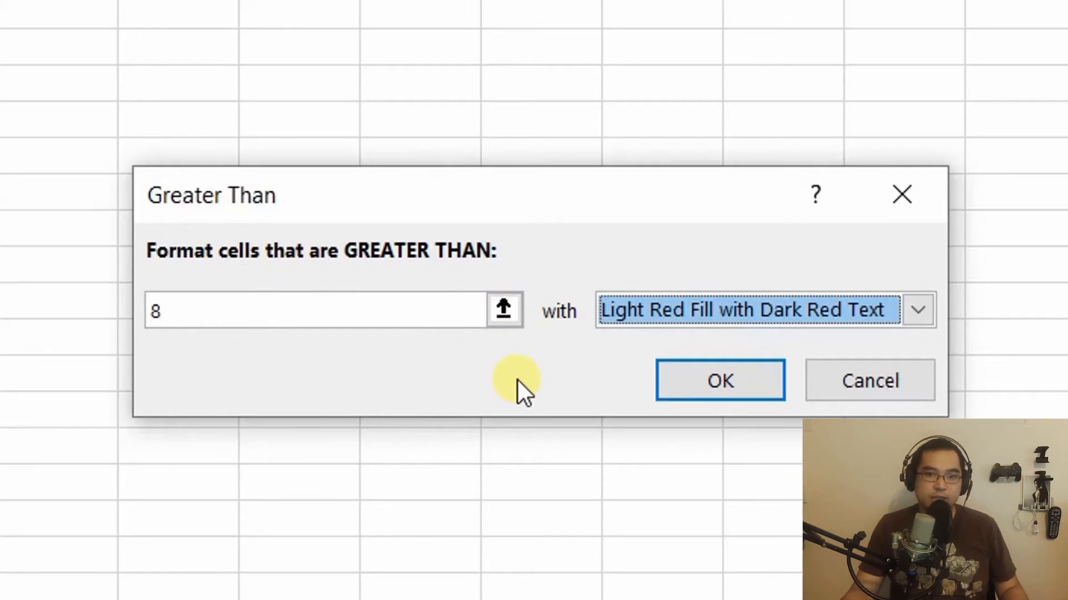
{"action": "left_click", "coordinate": [720, 381]}
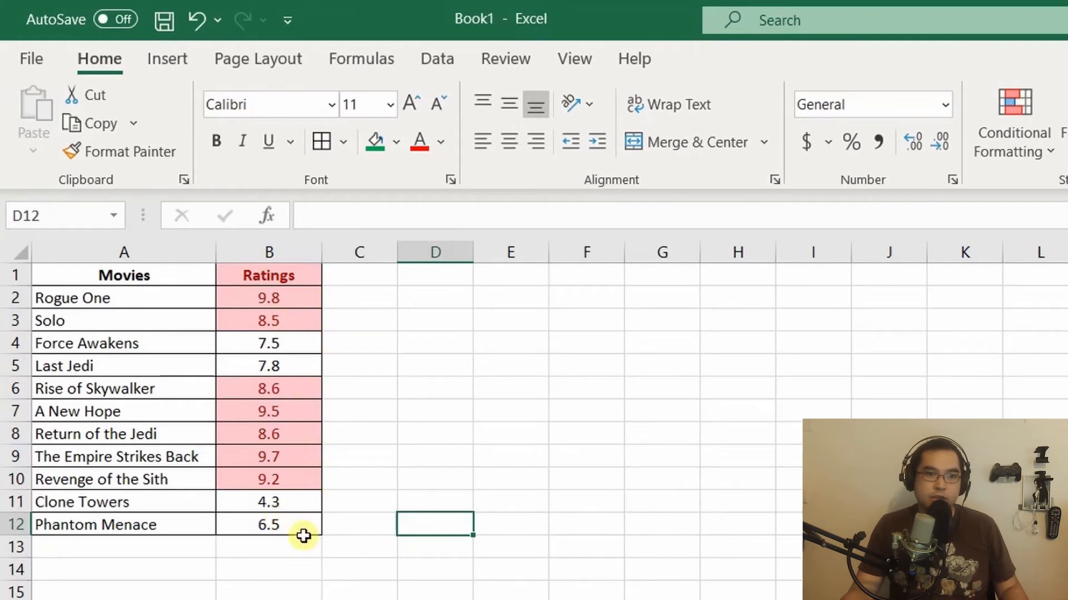
Step: Clear the conditional formatting rules from the entire sheet
{"action": "left_click", "coordinate": [308, 276]}
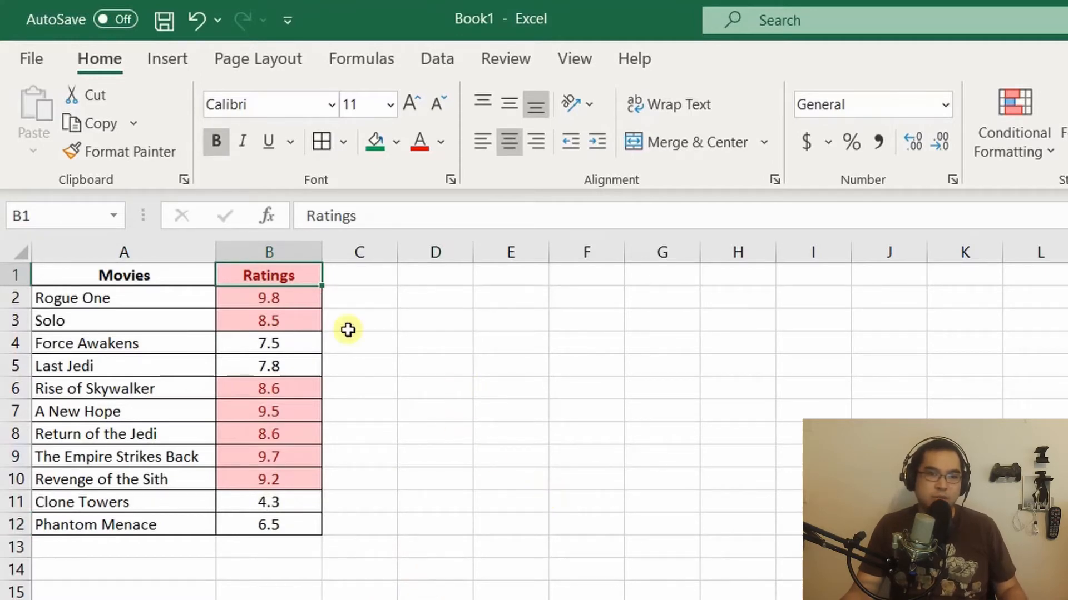
{"action": "left_click", "coordinate": [1014, 137]}
{"action": "left_click_drag", "start_coordinate": [269, 298], "coordinate": [295, 520]}
{"action": "left_click", "coordinate": [1012, 128]}
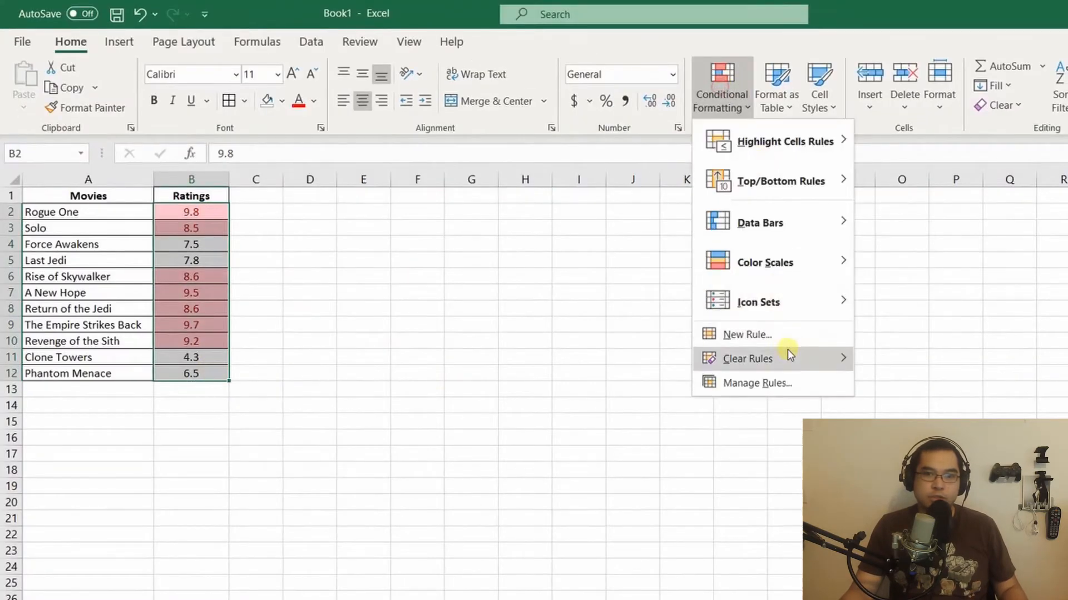
{"action": "mouse_move", "coordinate": [784, 358]}
{"action": "left_click", "coordinate": [953, 382]}
Step: Copy the movie and rating rows A2:B12 and paste them twice below the list, at A13 and A24
{"action": "left_click_drag", "start_coordinate": [56, 212], "coordinate": [187, 373]}
{"action": "key", "text": "ctrl+c"}
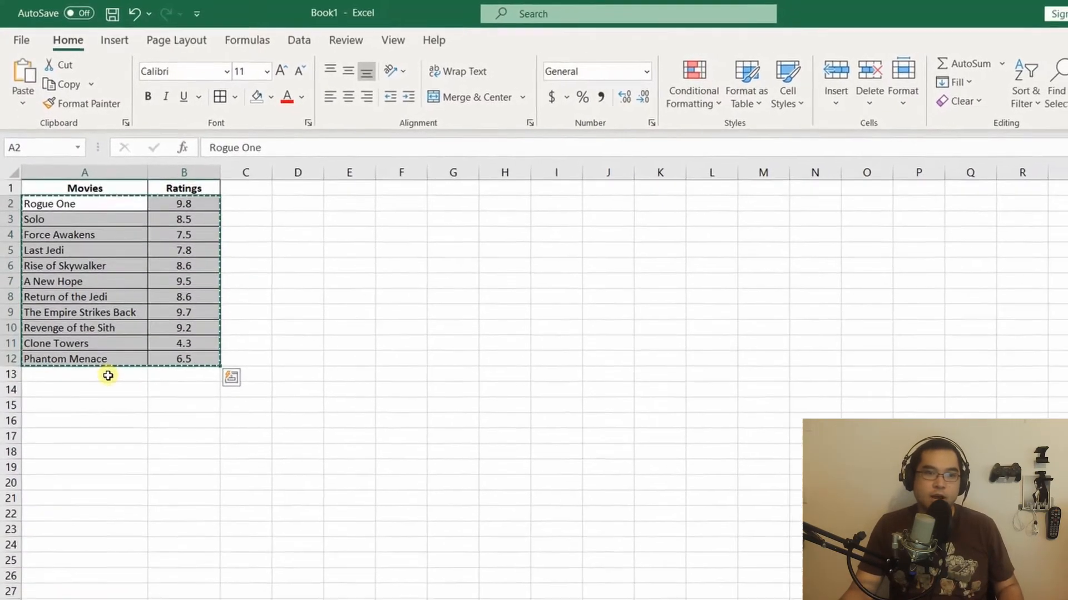
{"action": "left_click", "coordinate": [112, 388]}
{"action": "key", "text": "ctrl+v"}
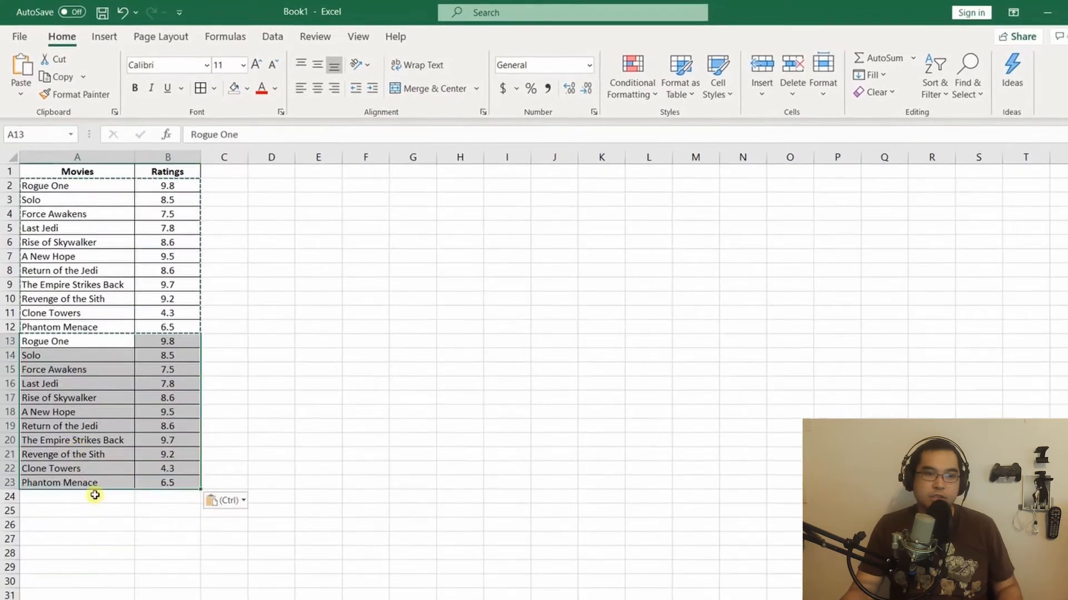
{"action": "left_click", "coordinate": [93, 495]}
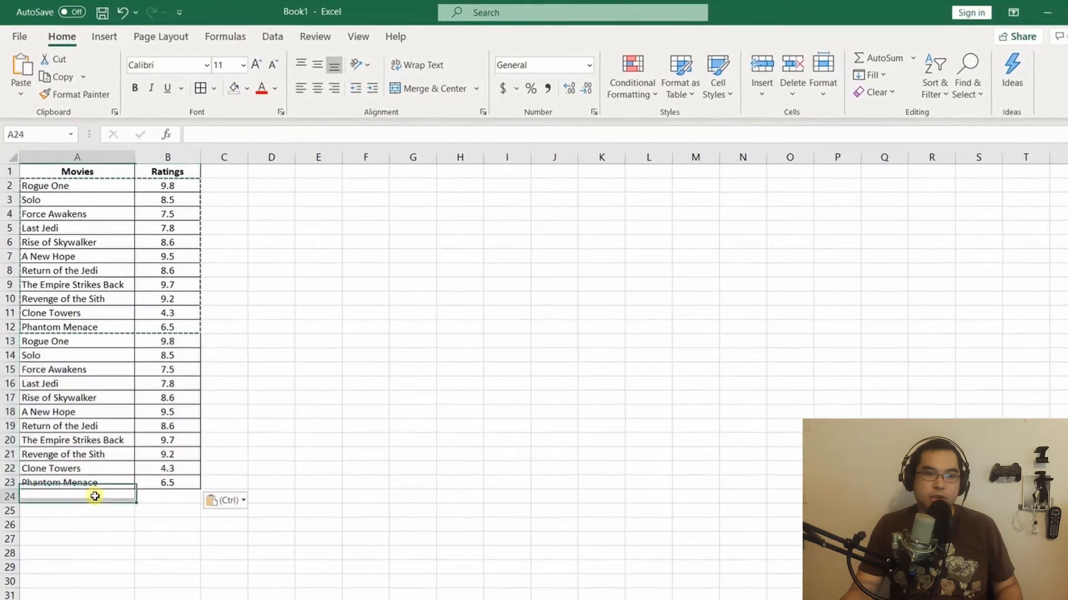
{"action": "key", "text": "ctrl+v"}
{"action": "left_click", "coordinate": [284, 295]}
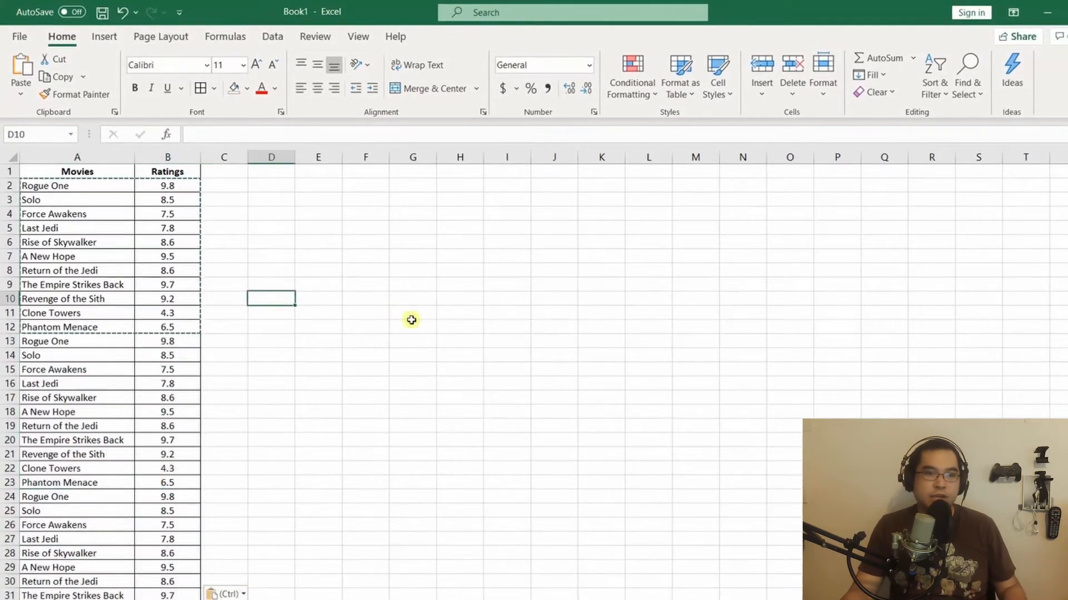
Step: Highlight ratings in B2:B34 that are greater than 5 with Light Red Fill with Dark Red Text
{"action": "left_click", "coordinate": [173, 187]}
{"action": "scroll", "coordinate": [208, 241], "scroll_direction": "down", "scroll_amount": 2}
{"action": "left_click", "coordinate": [185, 545], "text": "shift"}
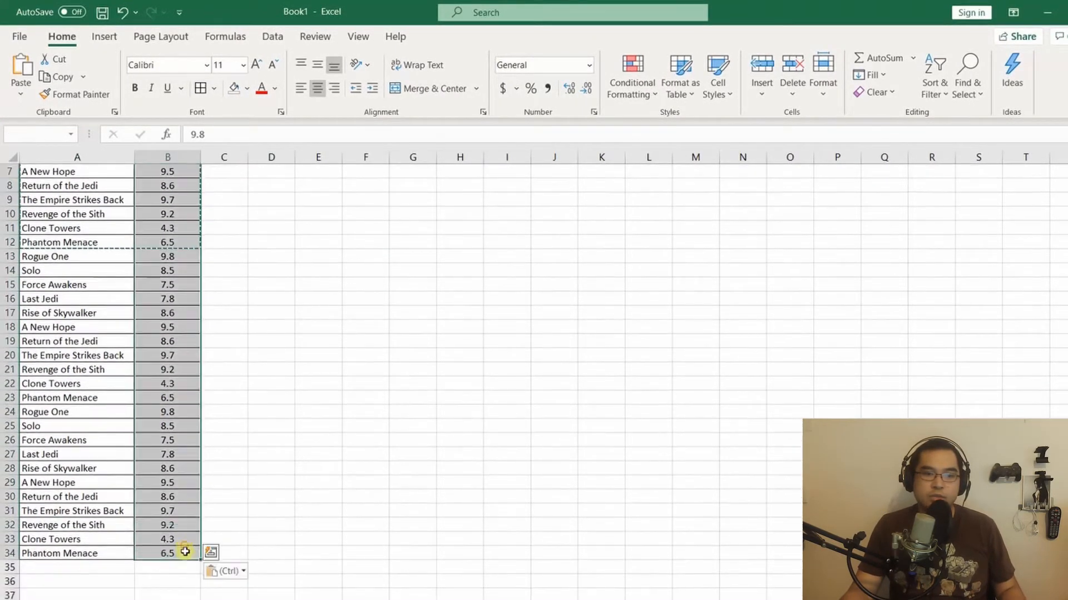
{"action": "left_click", "coordinate": [632, 83]}
{"action": "mouse_move", "coordinate": [686, 122]}
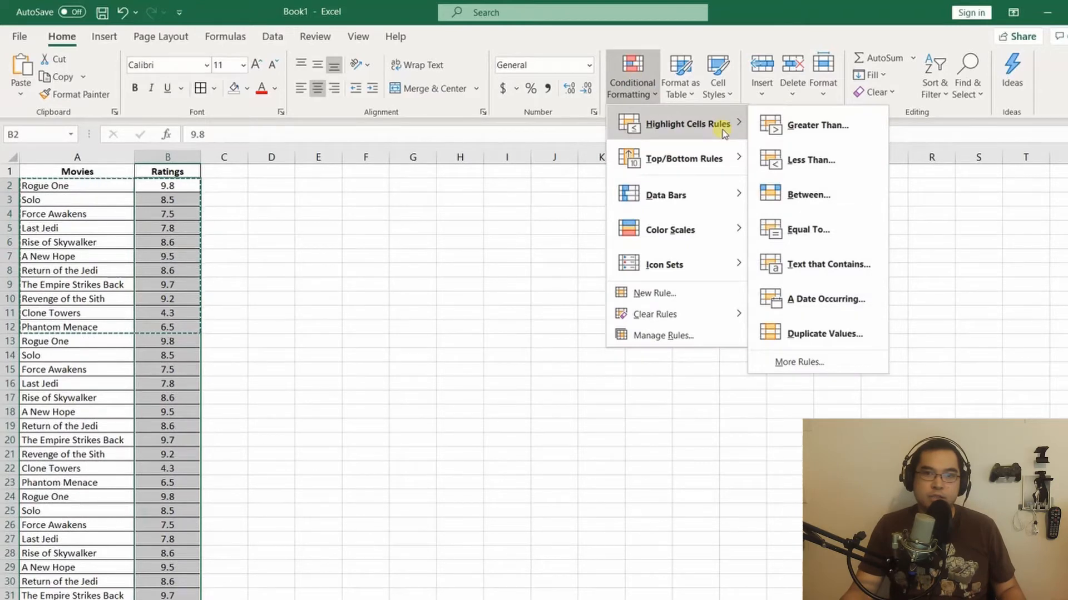
{"action": "left_click", "coordinate": [832, 135]}
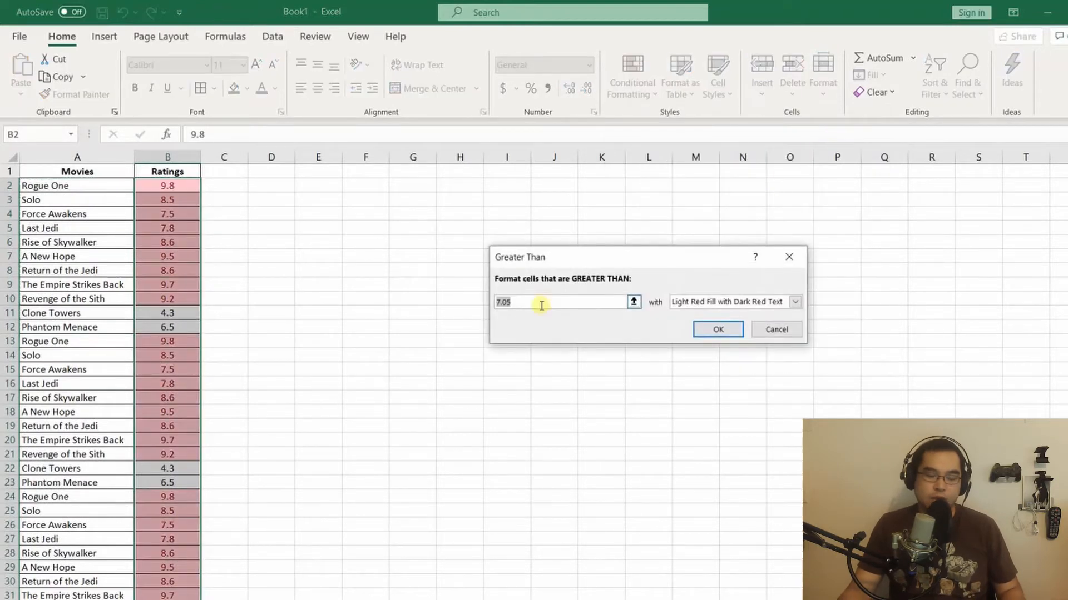
{"action": "type", "text": "5"}
{"action": "key", "text": "Return"}
{"action": "left_click", "coordinate": [224, 200]}
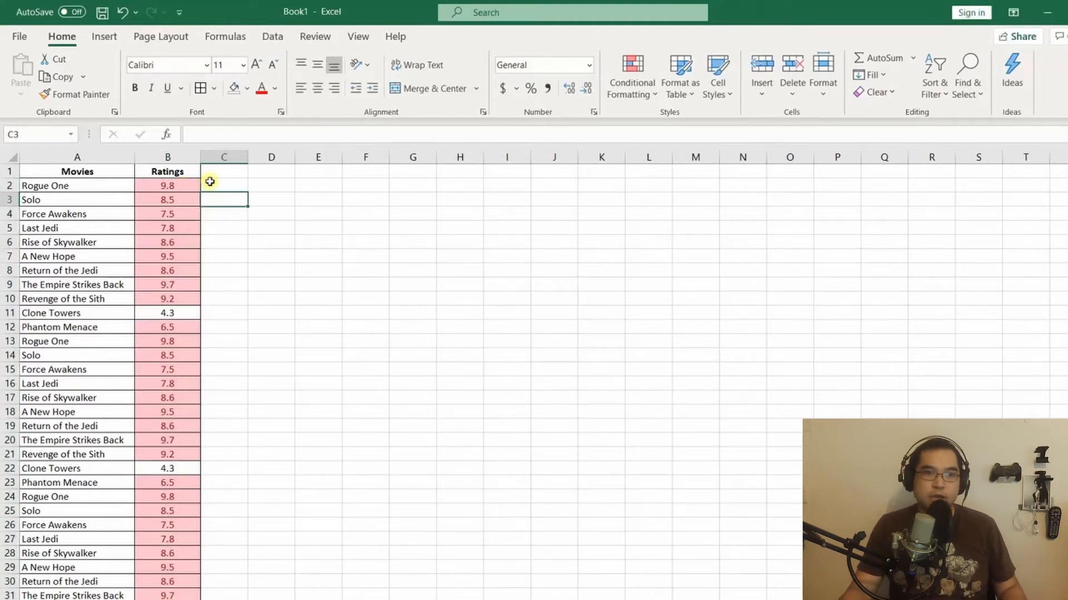
Step: Examine the extended Ratings column for cells the highlighting rule leaves out
{"action": "scroll", "coordinate": [189, 342], "scroll_direction": "down", "scroll_amount": 2}
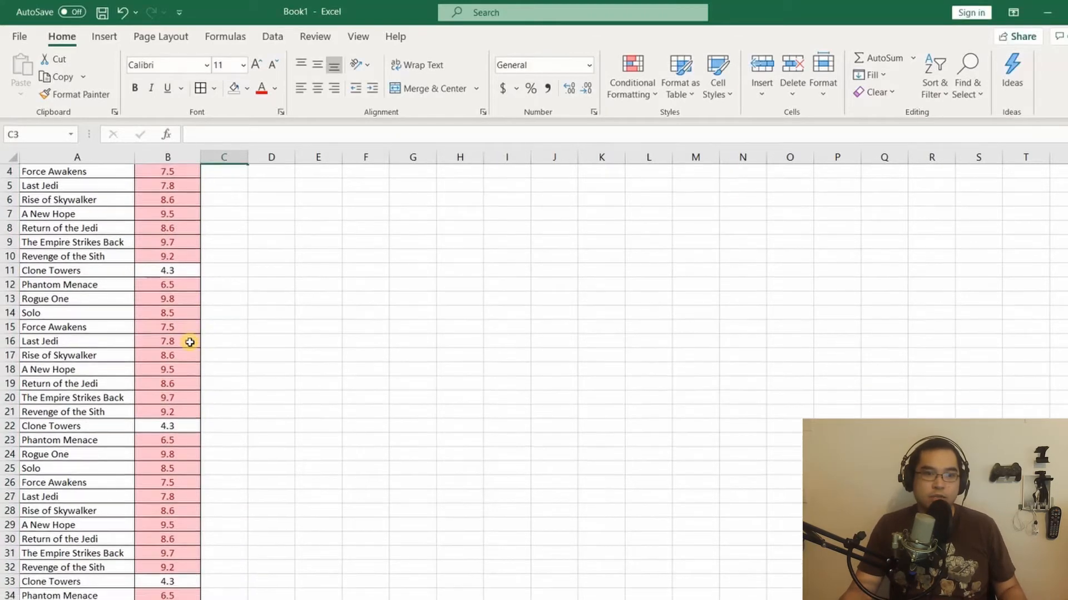
{"action": "left_click", "coordinate": [183, 228]}
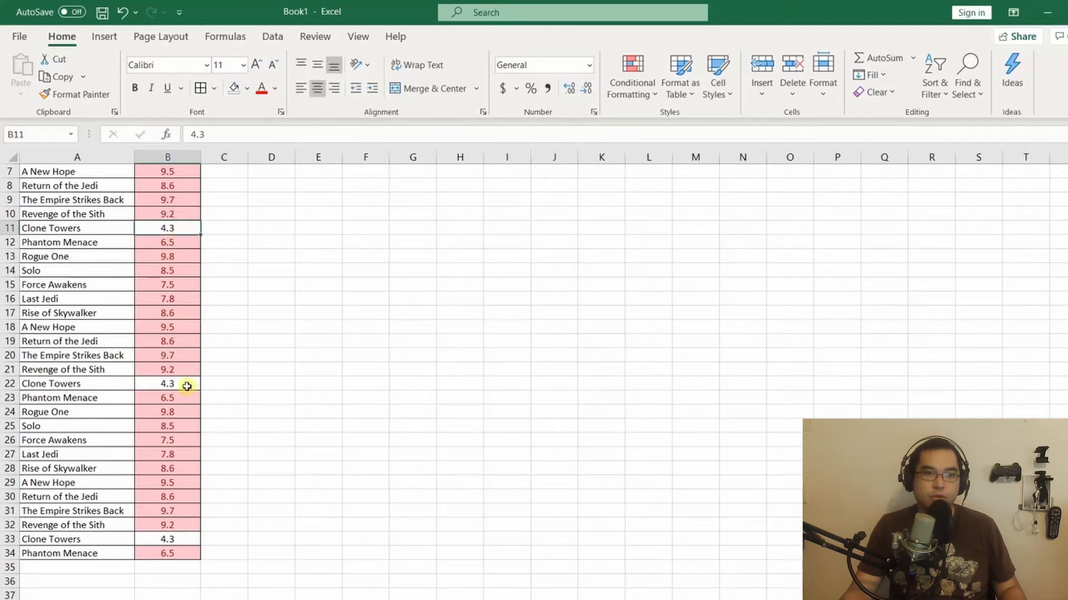
{"action": "left_click", "coordinate": [187, 384]}
{"action": "left_click", "coordinate": [190, 537]}
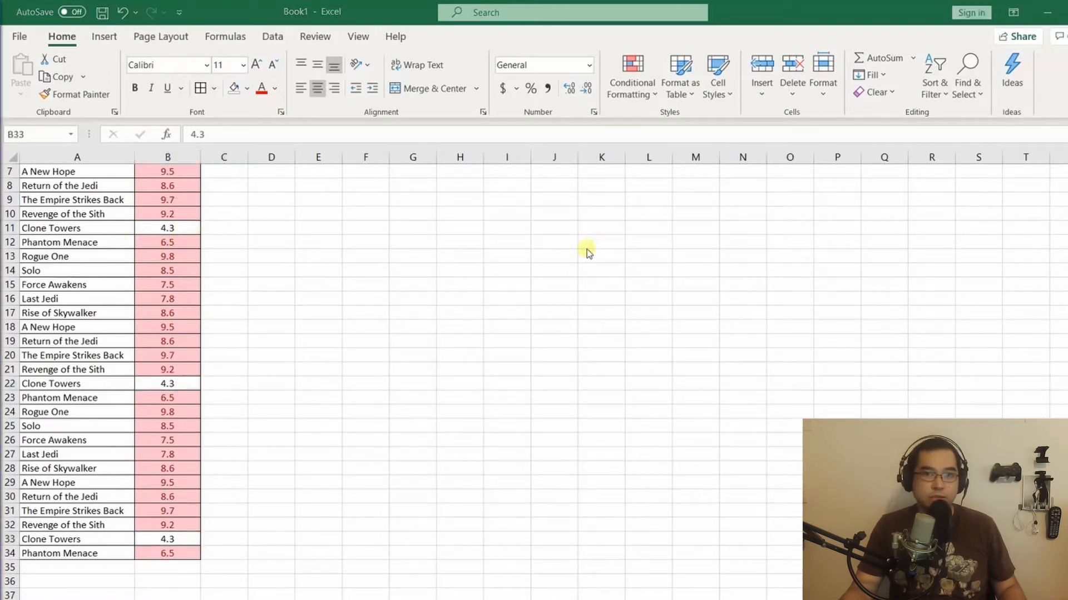
{"action": "scroll", "coordinate": [528, 275], "scroll_direction": "up", "scroll_amount": 1}
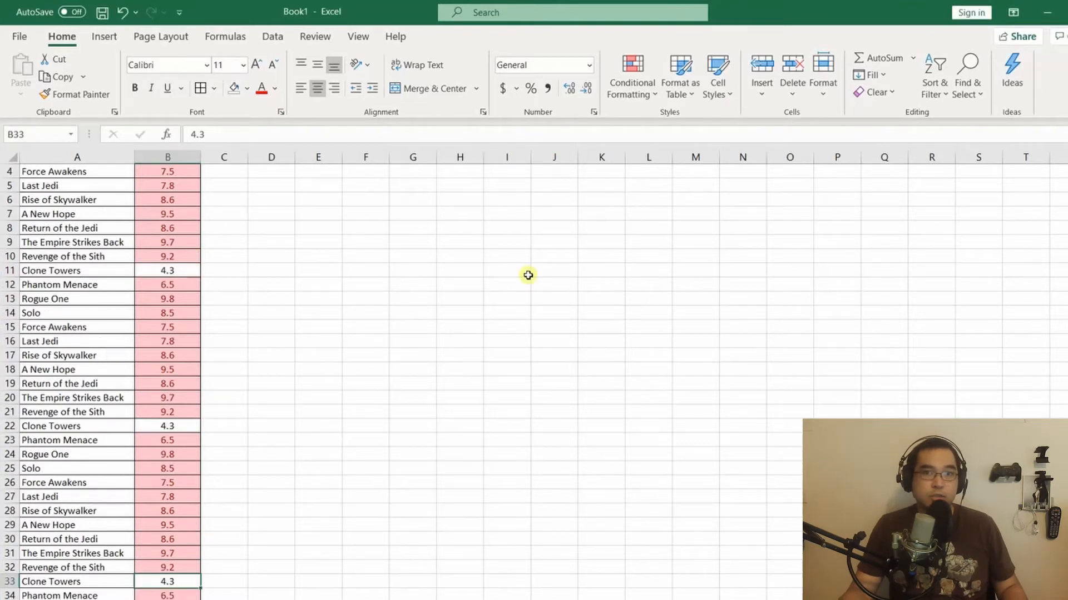
{"action": "left_click", "coordinate": [517, 375]}
{"action": "scroll", "coordinate": [445, 356], "scroll_direction": "up", "scroll_amount": 1}
Step: Add a filter to the Ratings column
{"action": "left_click", "coordinate": [178, 171]}
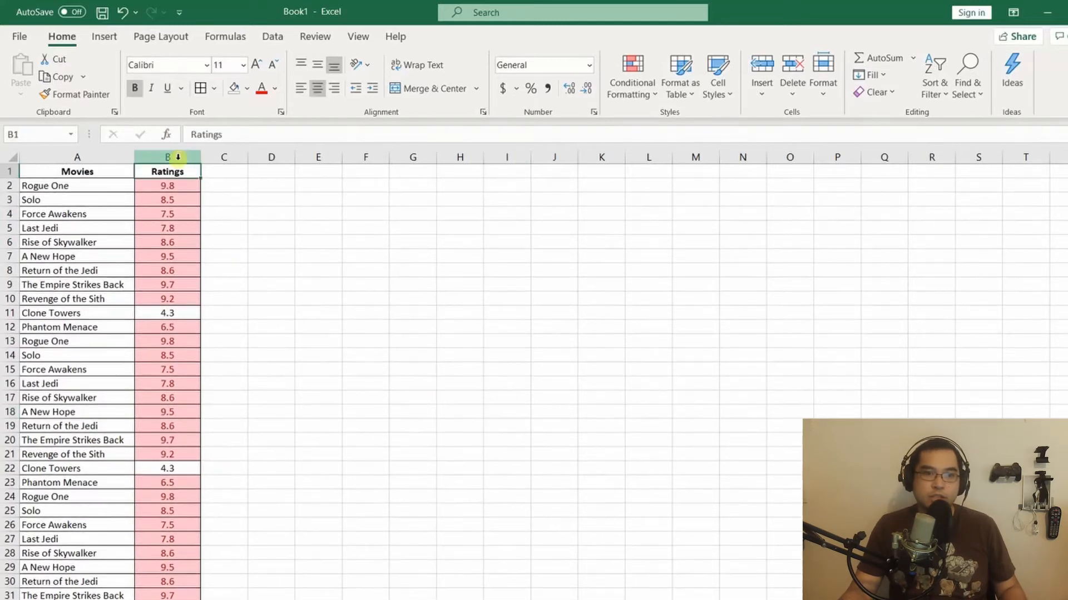
{"action": "left_click", "coordinate": [178, 157]}
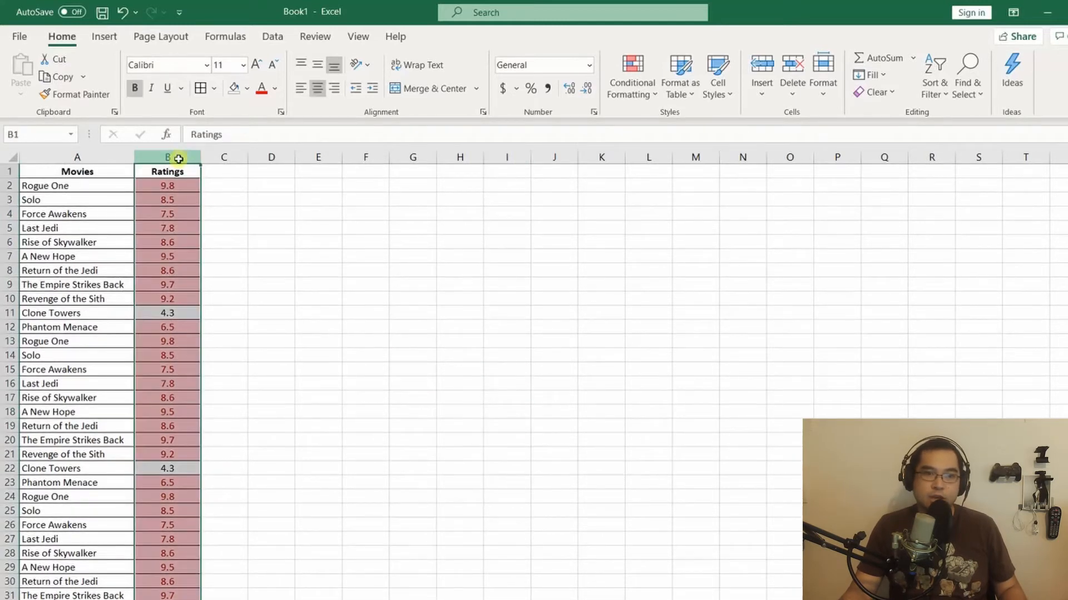
{"action": "left_click", "coordinate": [274, 40]}
{"action": "left_click", "coordinate": [477, 83]}
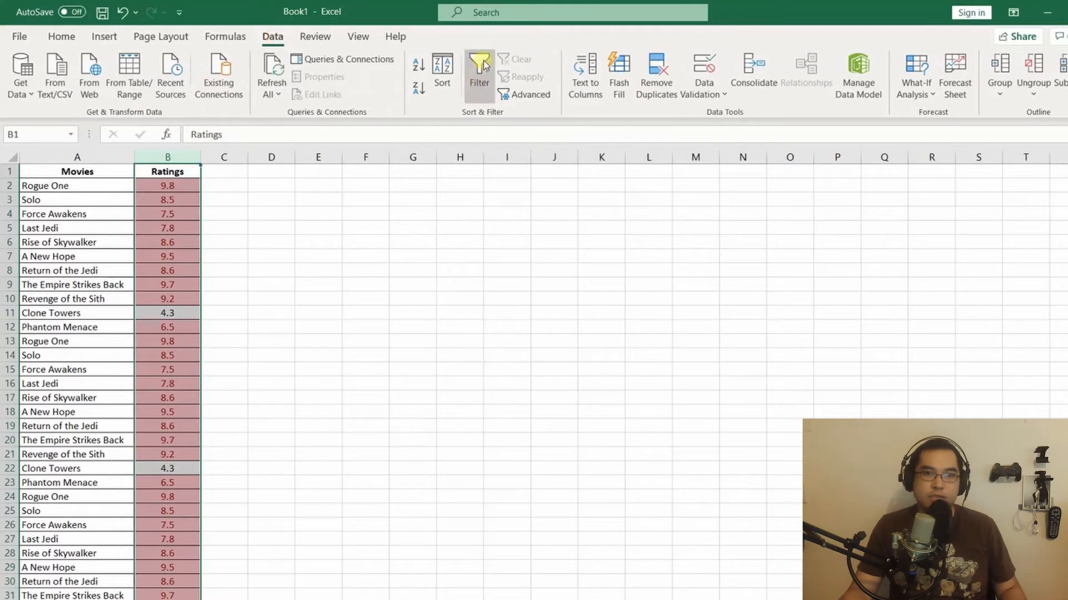
{"action": "left_click", "coordinate": [485, 66]}
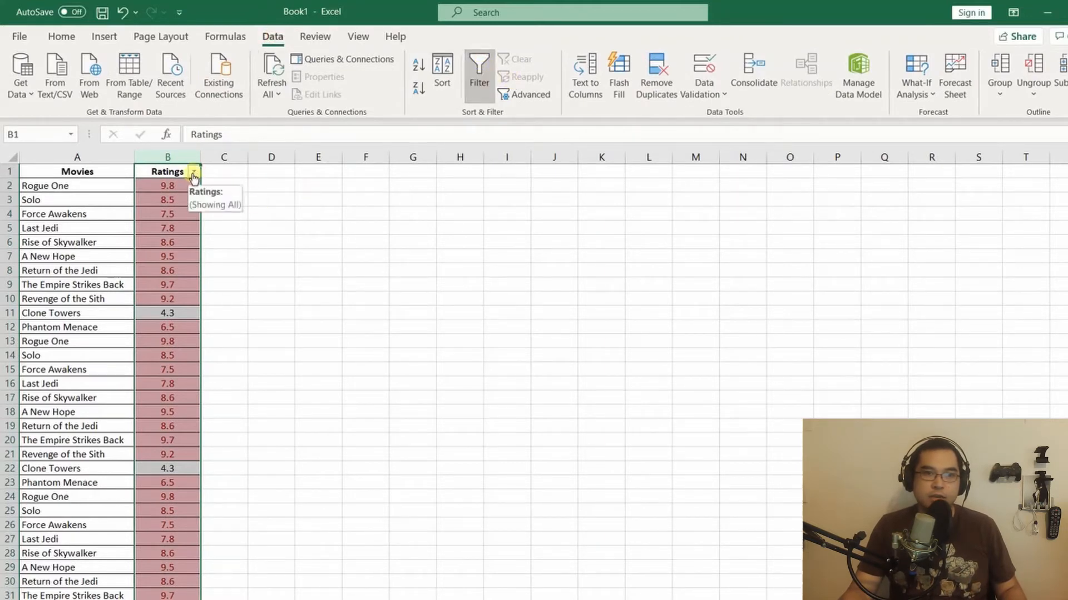
{"action": "left_click", "coordinate": [479, 72]}
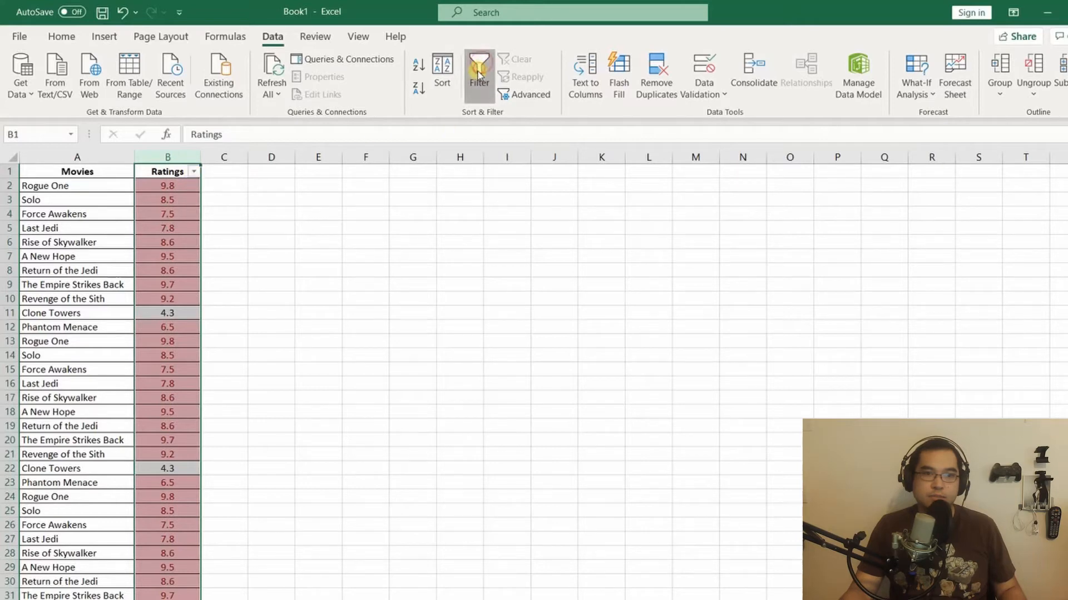
Step: Filter the Ratings column by the light red cell color
{"action": "left_click", "coordinate": [193, 173]}
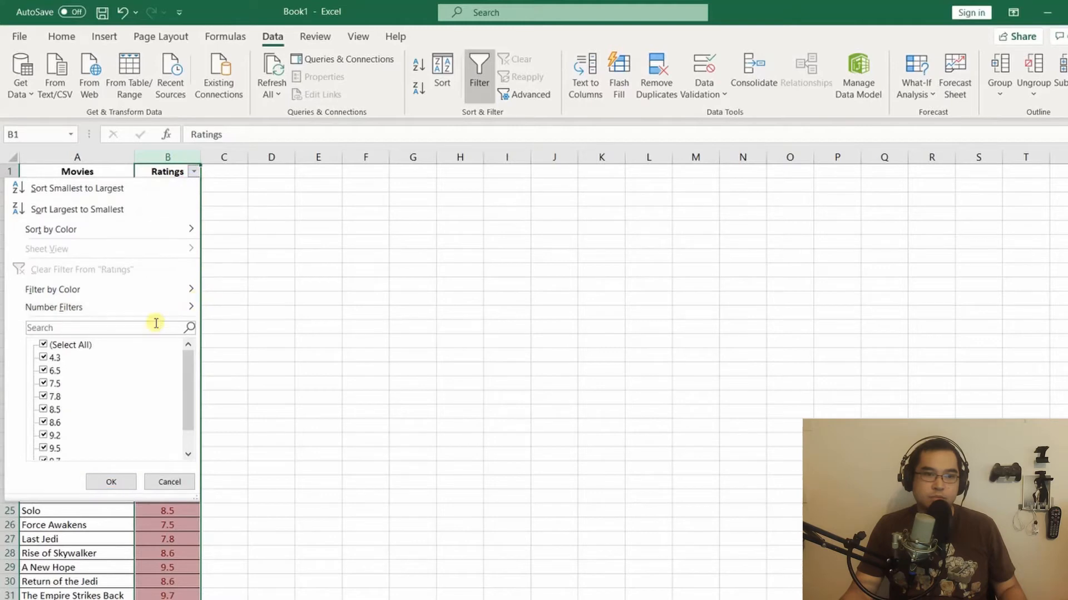
{"action": "mouse_move", "coordinate": [112, 290]}
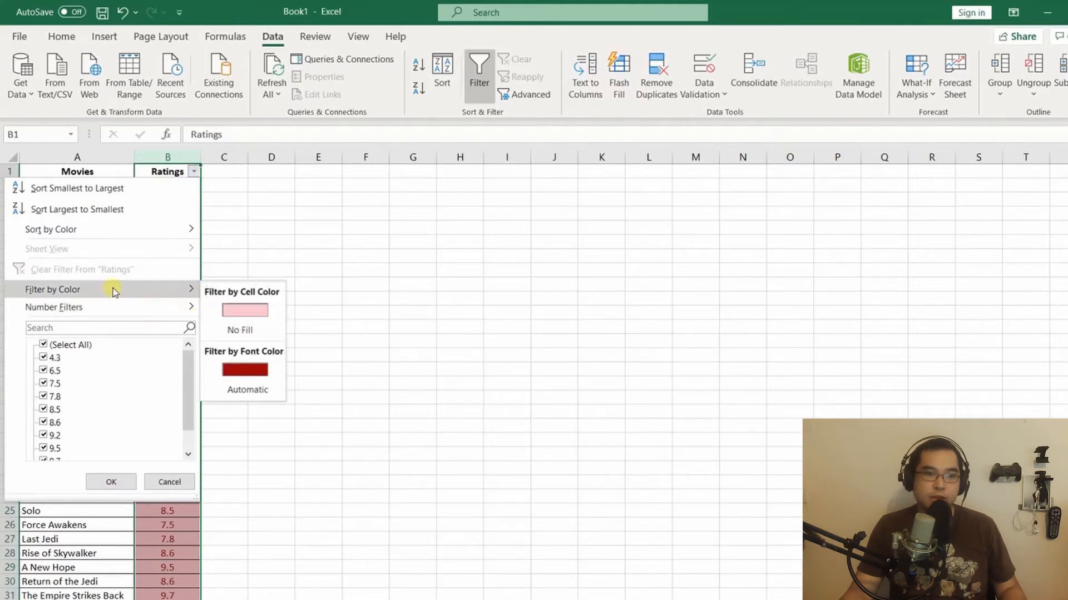
{"action": "left_click", "coordinate": [261, 314]}
Step: Review the filtered movie list from the first to the last row to check which ratings remain
{"action": "scroll", "coordinate": [222, 269], "scroll_direction": "down", "scroll_amount": 3}
{"action": "left_click", "coordinate": [231, 312]}
{"action": "scroll", "coordinate": [222, 278], "scroll_direction": "up", "scroll_amount": 3}
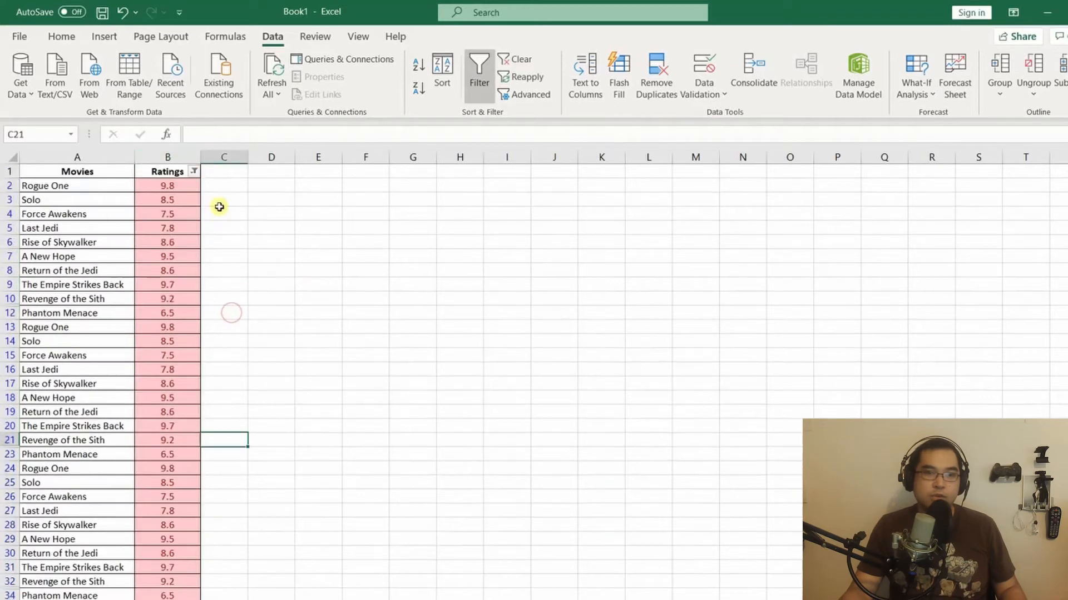
{"action": "scroll", "coordinate": [207, 314], "scroll_direction": "down", "scroll_amount": 3}
{"action": "scroll", "coordinate": [233, 334], "scroll_direction": "up", "scroll_amount": 3}
{"action": "scroll", "coordinate": [208, 323], "scroll_direction": "down", "scroll_amount": 1}
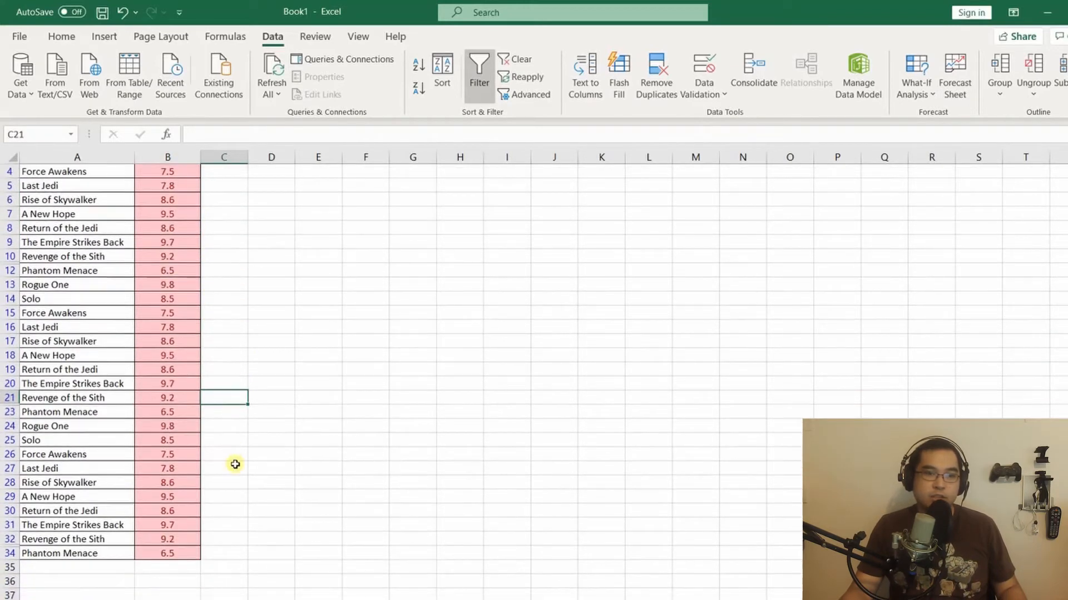
{"action": "scroll", "coordinate": [231, 474], "scroll_direction": "up", "scroll_amount": 1}
{"action": "scroll", "coordinate": [232, 262], "scroll_direction": "down", "scroll_amount": 1}
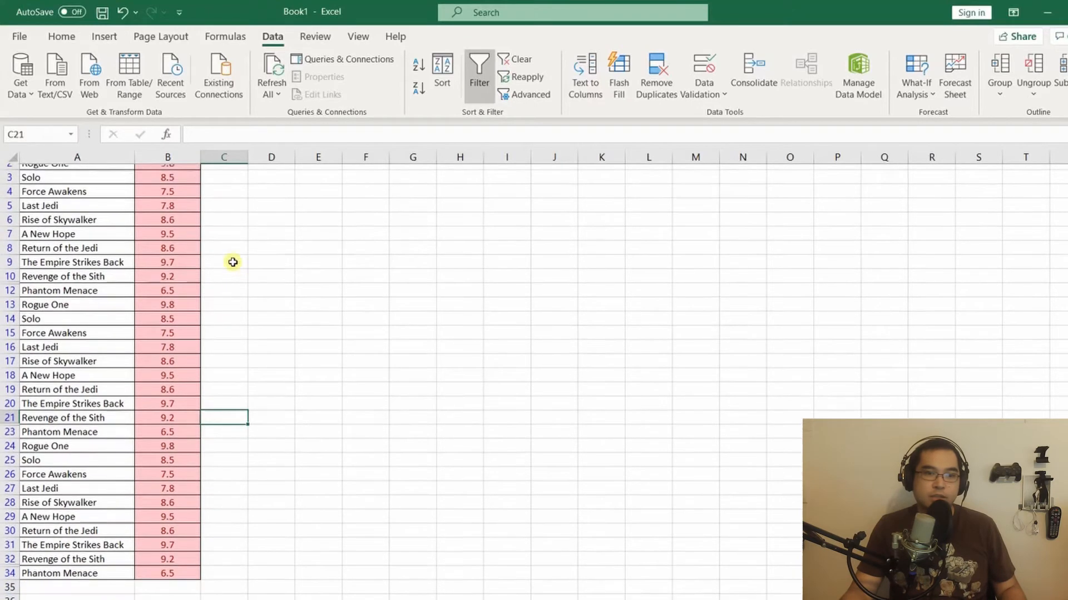
Step: Filter the Ratings column by color to show only the cells with no fill
{"action": "scroll", "coordinate": [220, 470], "scroll_direction": "up", "scroll_amount": 1}
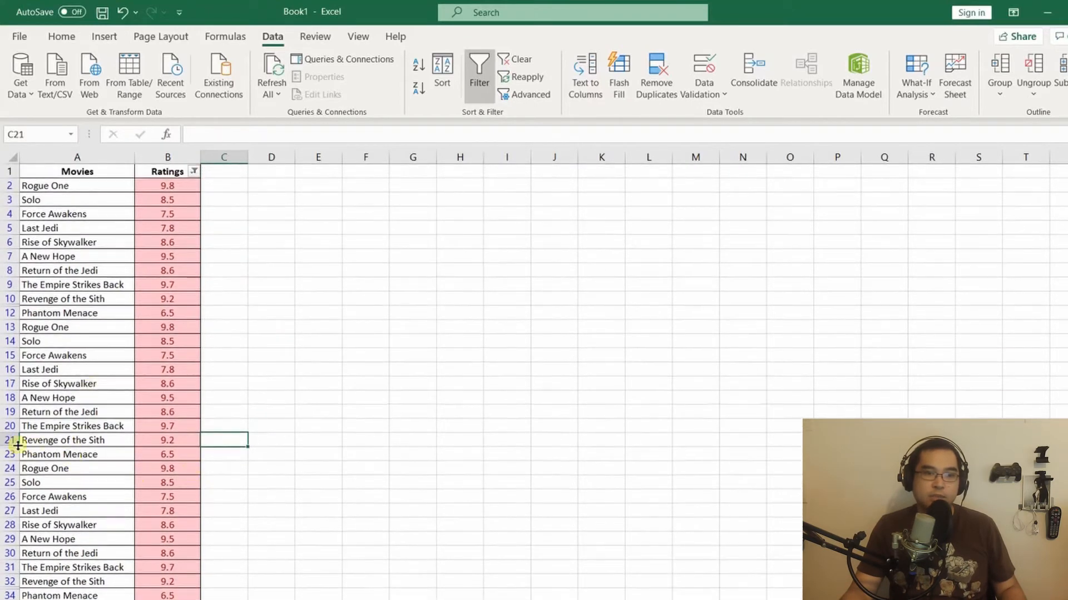
{"action": "left_click", "coordinate": [194, 171]}
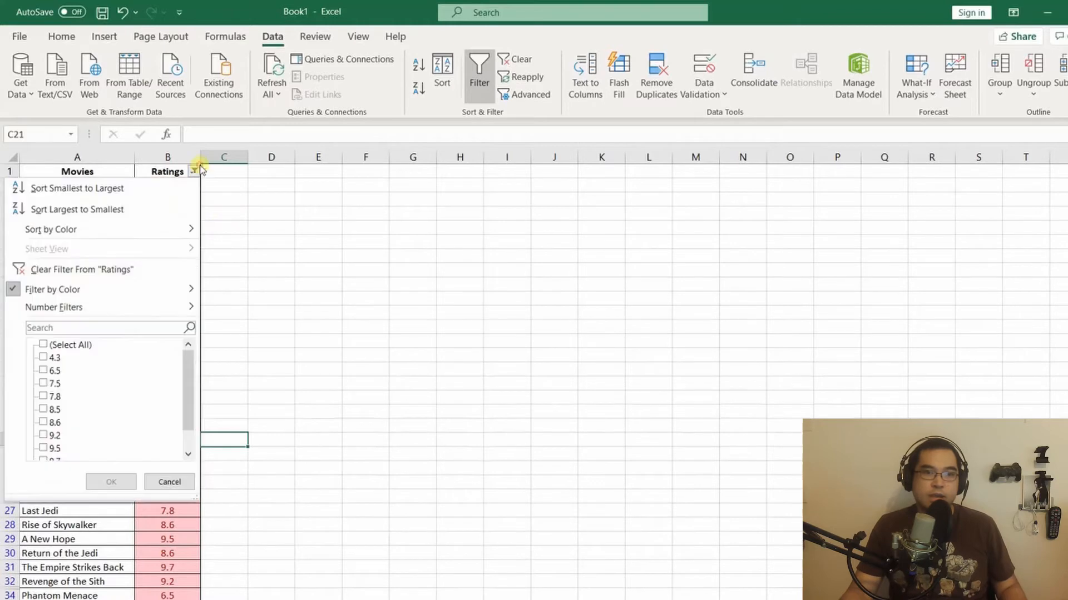
{"action": "mouse_move", "coordinate": [174, 287]}
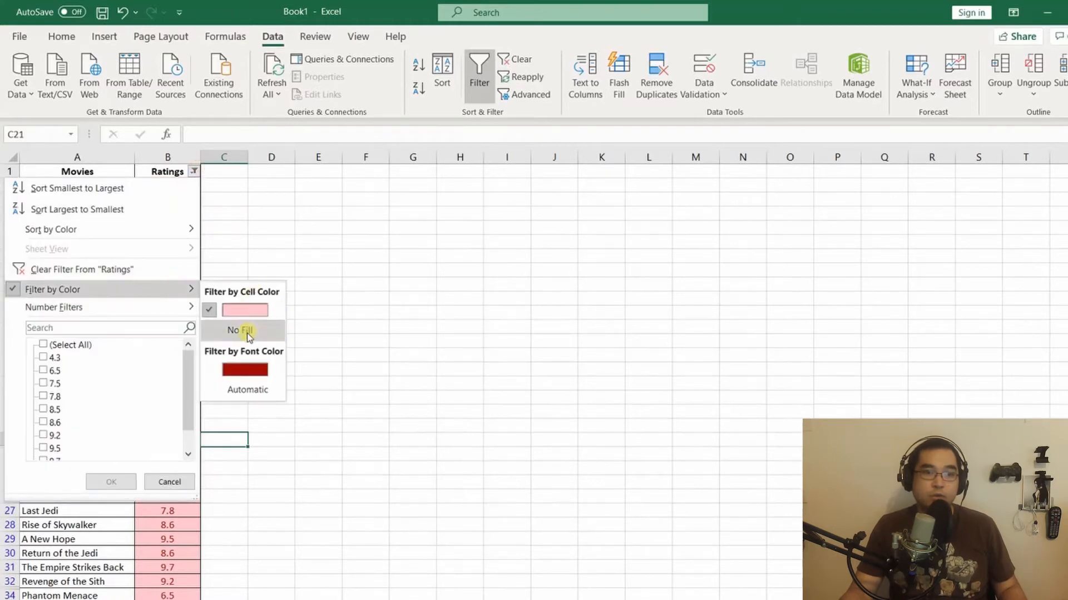
{"action": "left_click", "coordinate": [245, 332]}
{"action": "left_click_drag", "start_coordinate": [299, 295], "coordinate": [299, 286]}
{"action": "left_click", "coordinate": [207, 227]}
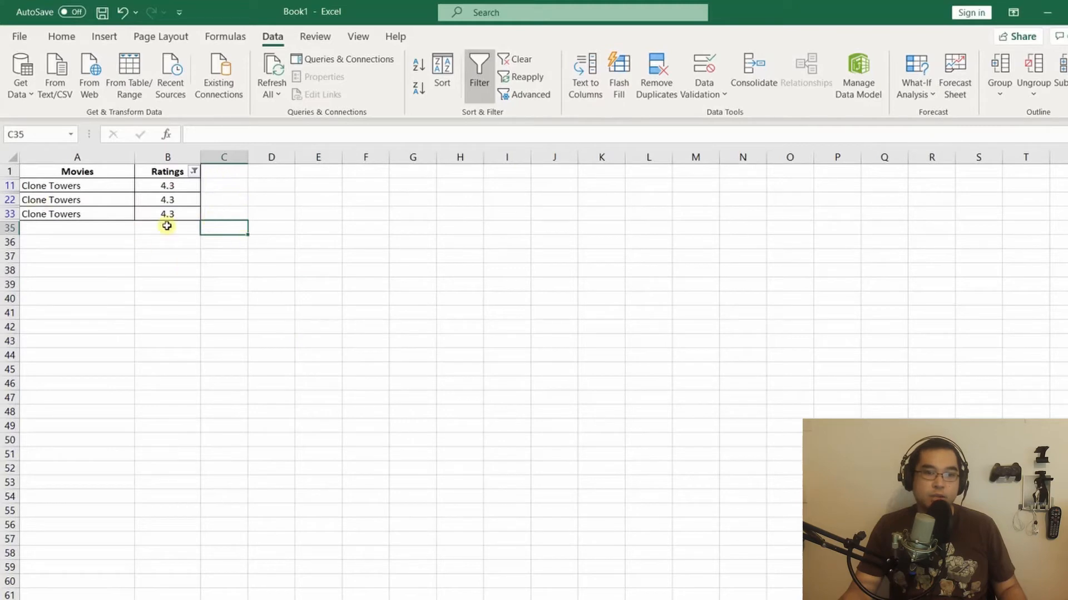
Step: Remove the filter from the Ratings column and clear the conditional formatting rules from the entire sheet
{"action": "left_click", "coordinate": [185, 174]}
{"action": "key", "text": "ctrl+shift+l"}
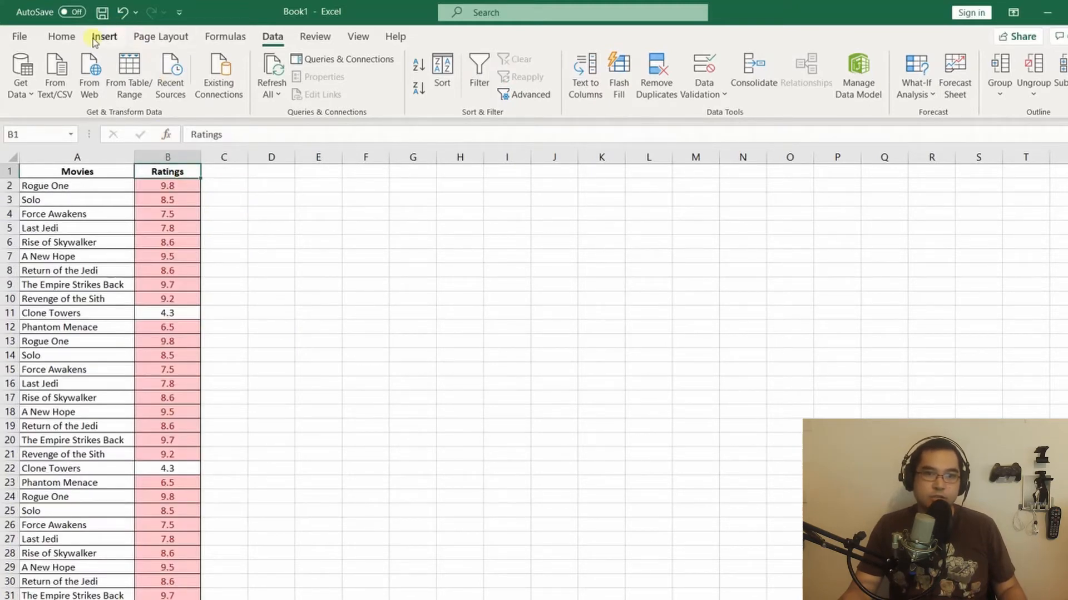
{"action": "left_click", "coordinate": [62, 37]}
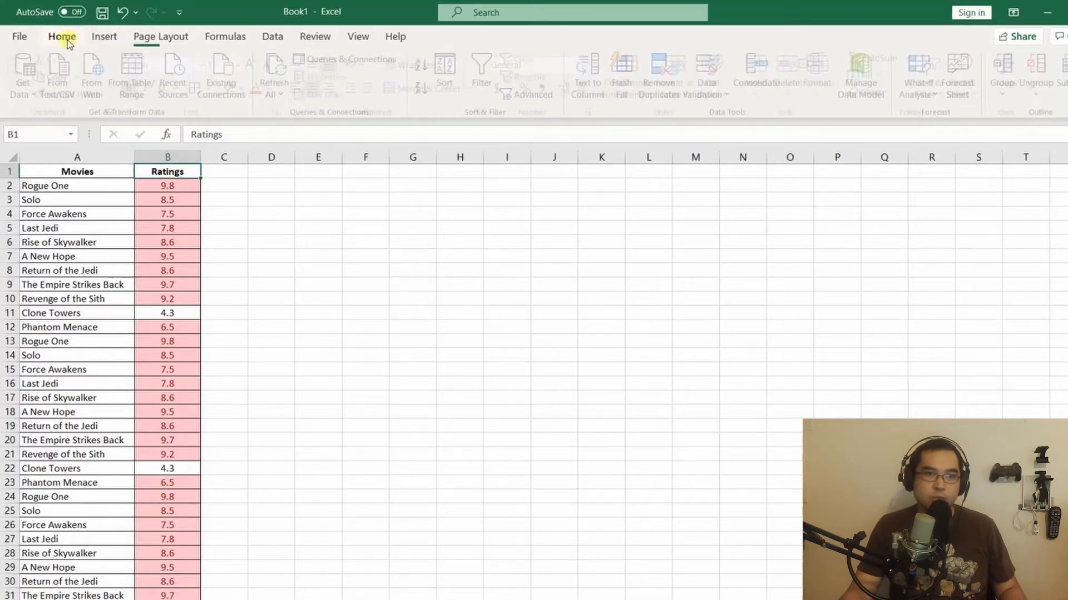
{"action": "left_click", "coordinate": [634, 79]}
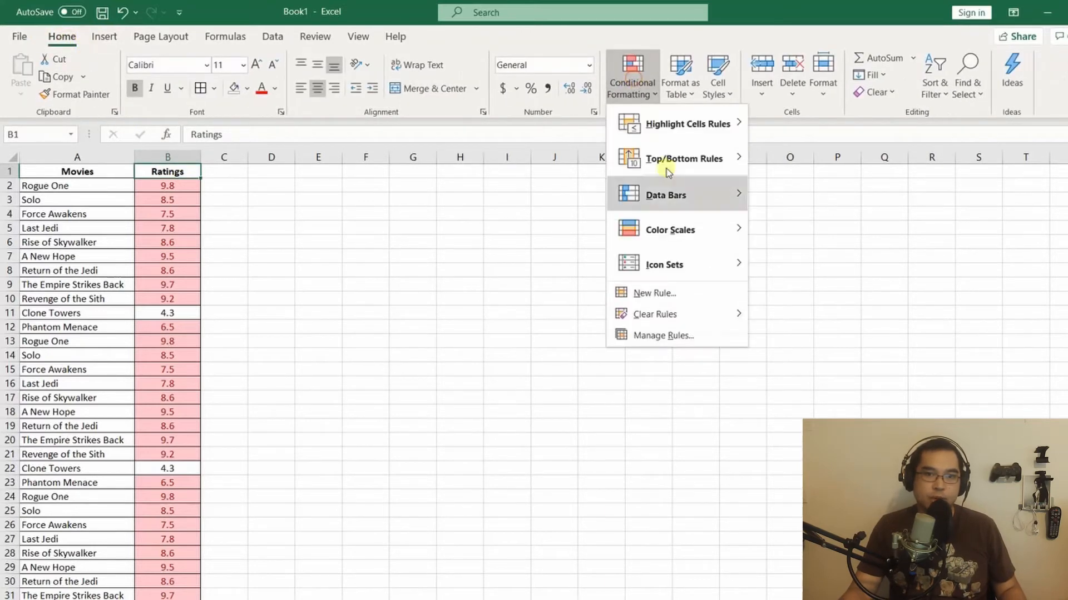
{"action": "mouse_move", "coordinate": [682, 318]}
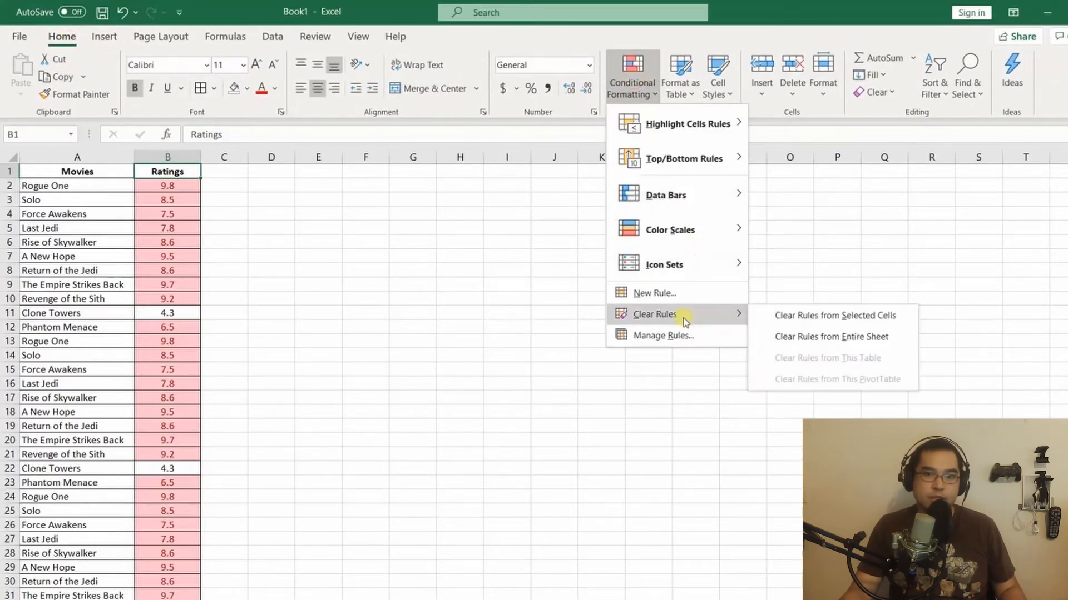
{"action": "left_click", "coordinate": [836, 340]}
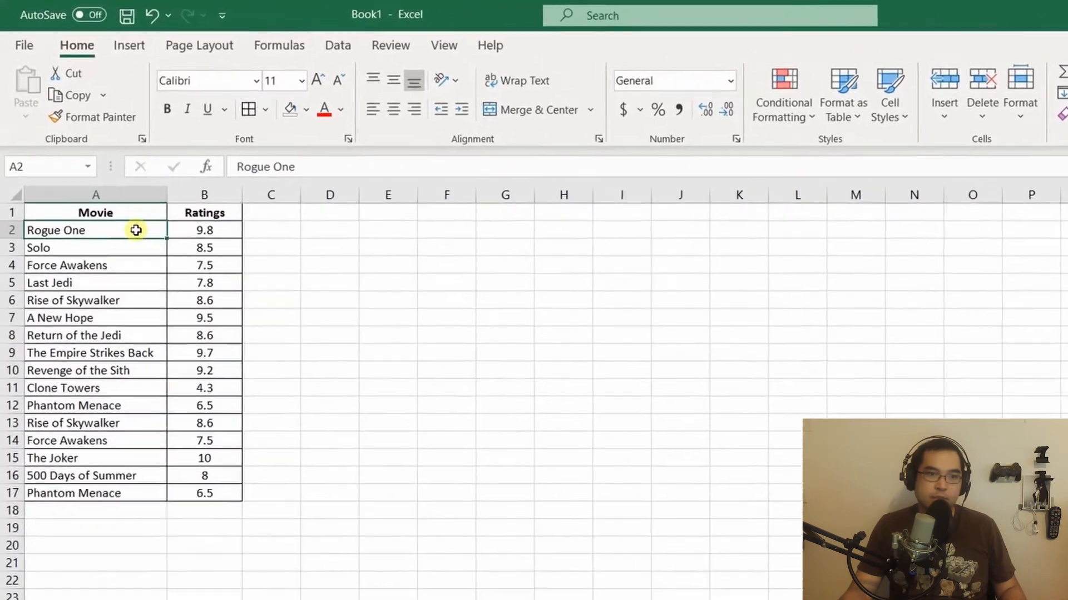
{"action": "left_click_drag", "start_coordinate": [110, 185], "coordinate": [101, 236]}
{"action": "left_click_drag", "start_coordinate": [131, 305], "coordinate": [123, 515]}
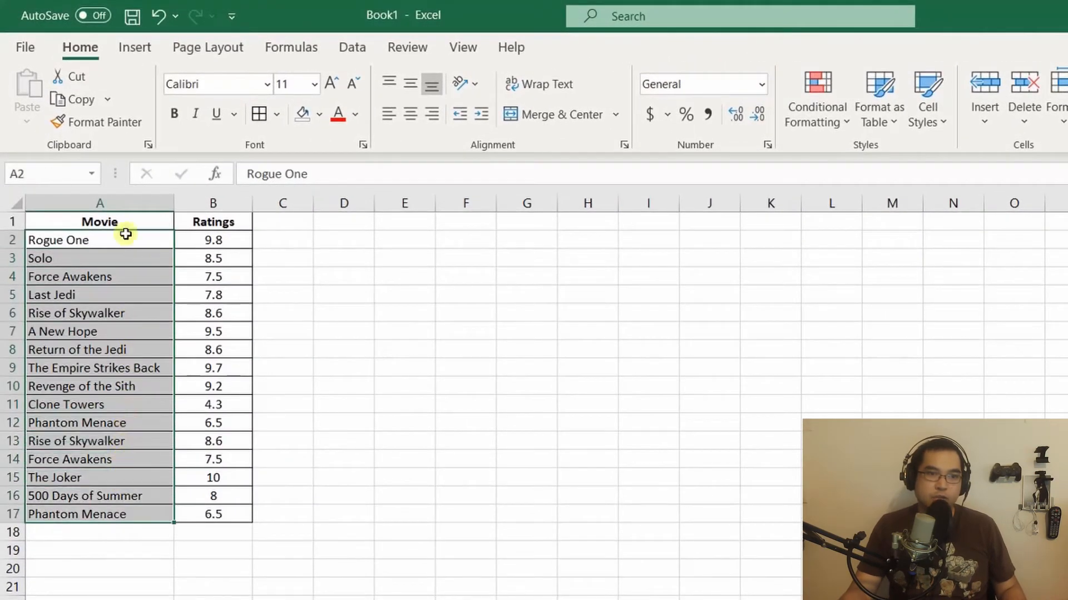
{"action": "left_click_drag", "start_coordinate": [124, 238], "coordinate": [122, 516]}
{"action": "left_click", "coordinate": [231, 510]}
{"action": "left_click", "coordinate": [111, 239]}
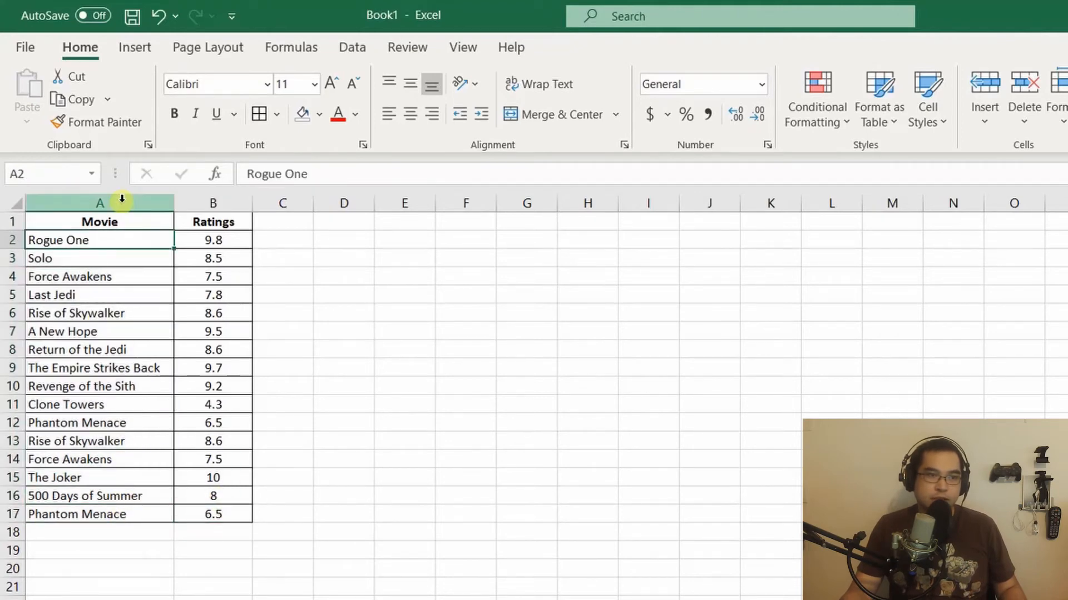
Step: Highlight duplicate values in the whole Movie column with a light red fill using conditional formatting
{"action": "left_click", "coordinate": [122, 198]}
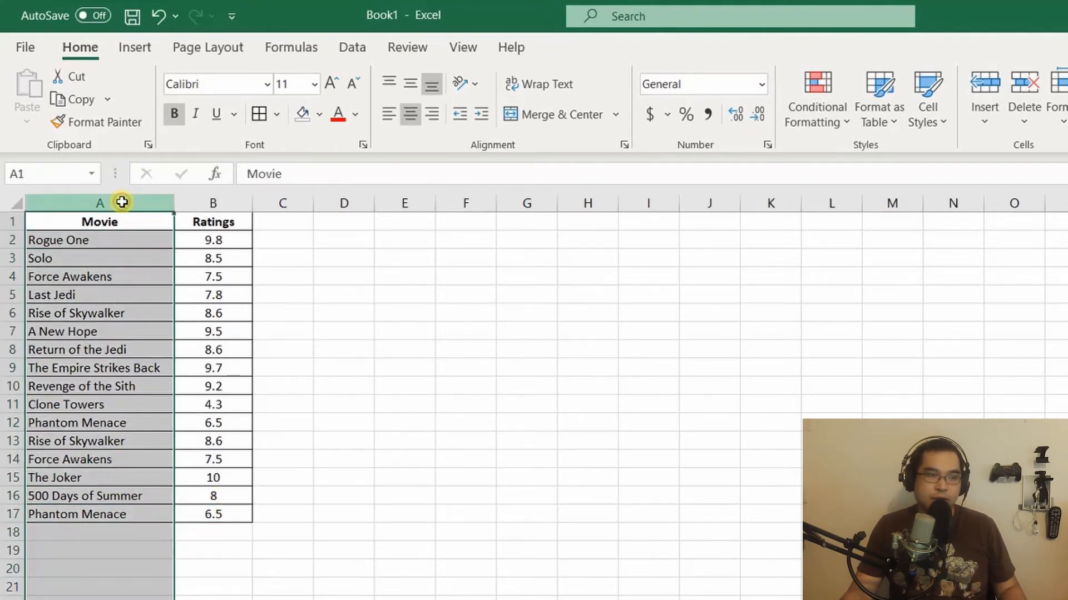
{"action": "left_click", "coordinate": [816, 112]}
{"action": "mouse_move", "coordinate": [864, 162]}
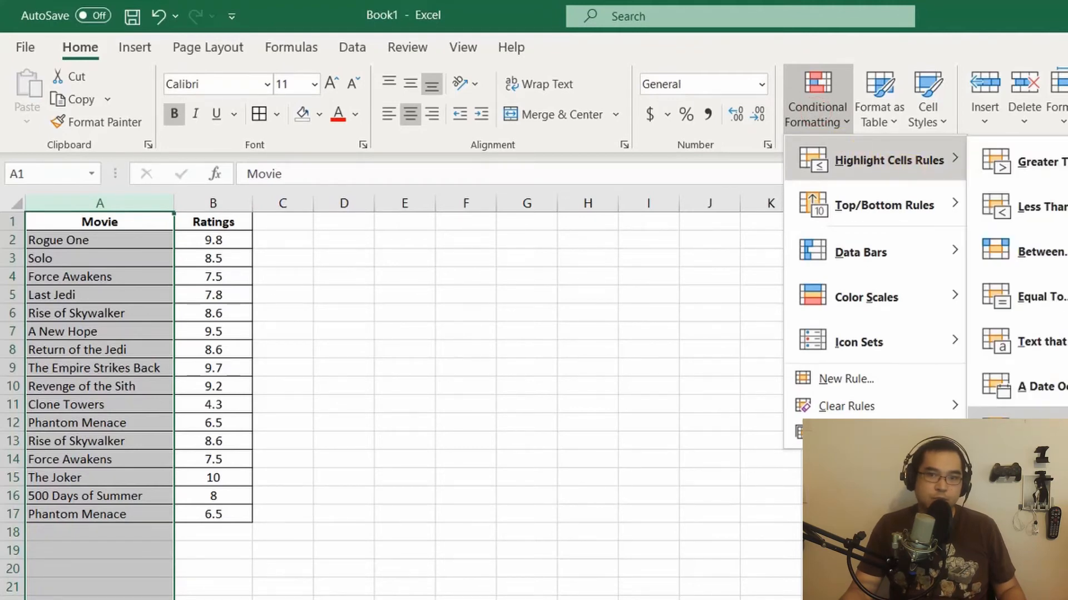
{"action": "left_click", "coordinate": [1018, 431]}
{"action": "left_click", "coordinate": [884, 404]}
{"action": "left_click", "coordinate": [283, 532]}
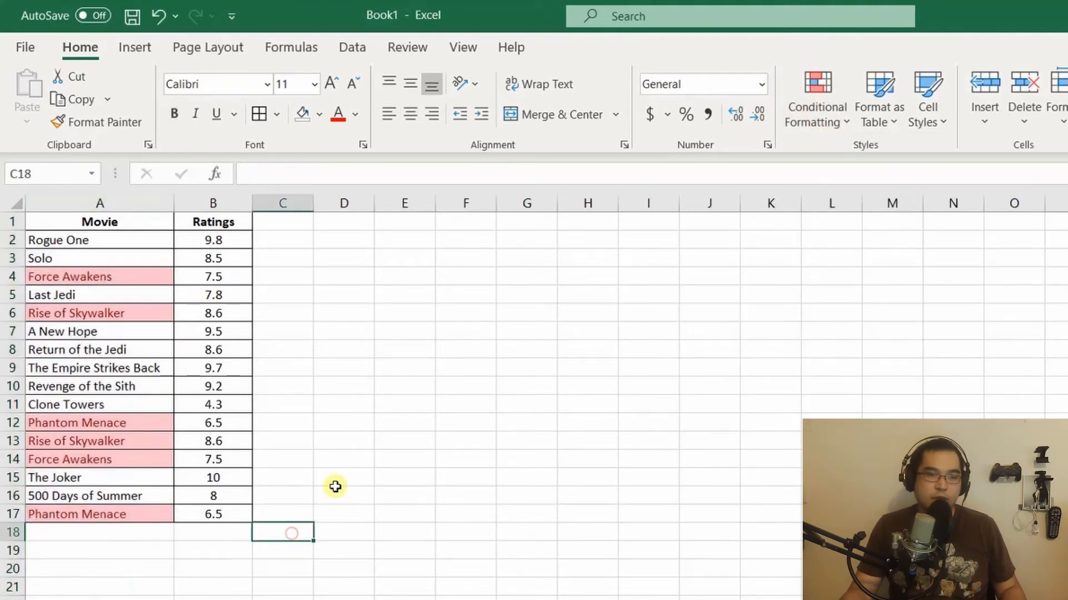
Step: Check the highlighted titles in the Movie column against their duplicates
{"action": "left_click", "coordinate": [102, 278]}
{"action": "left_click", "coordinate": [81, 463]}
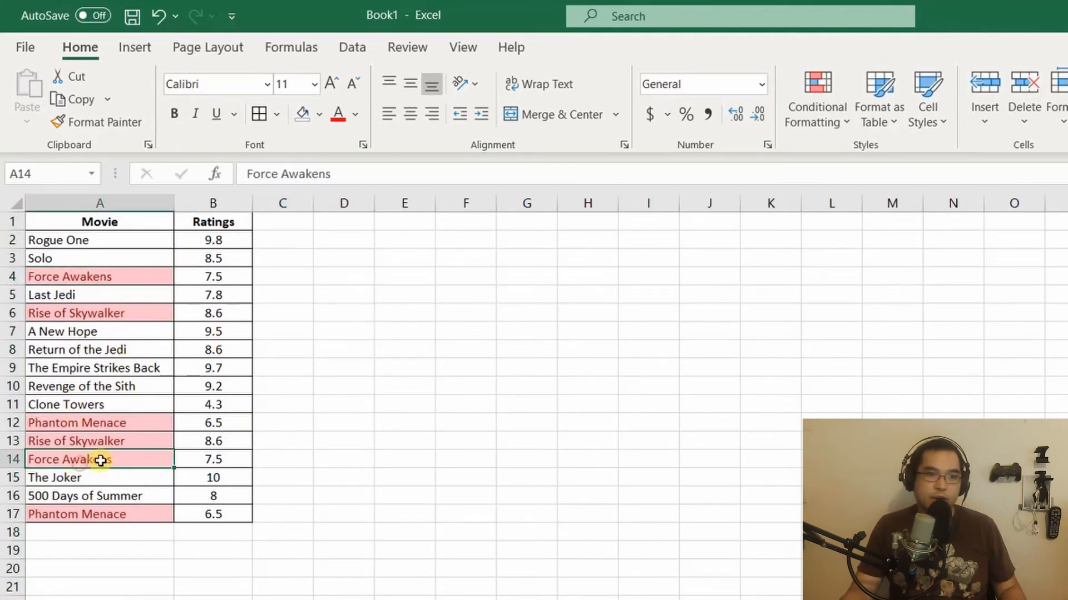
{"action": "left_click", "coordinate": [111, 311]}
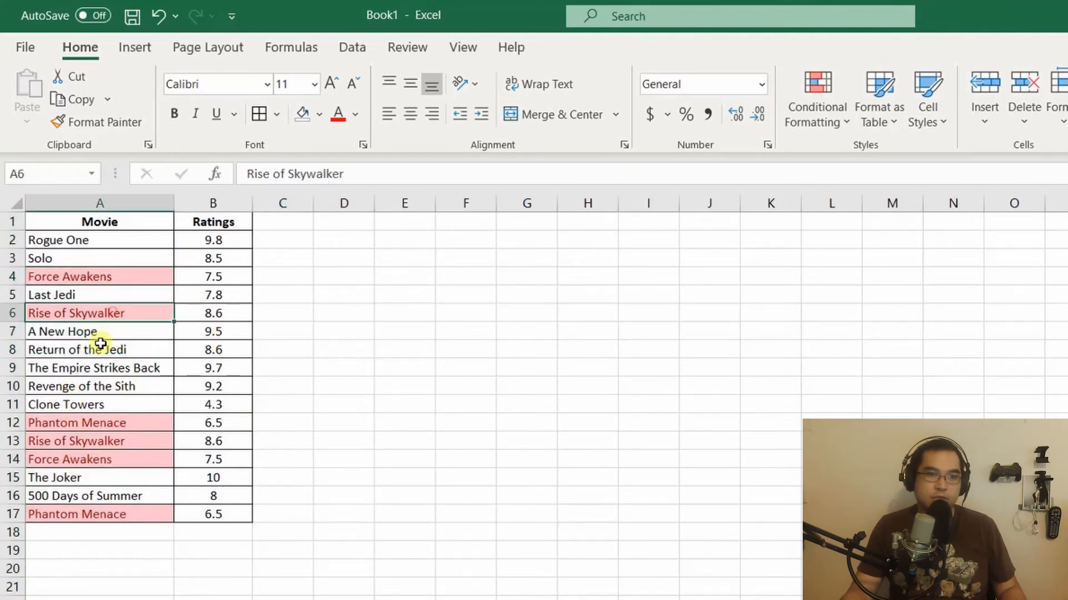
{"action": "left_click", "coordinate": [107, 439]}
{"action": "left_click", "coordinate": [119, 512]}
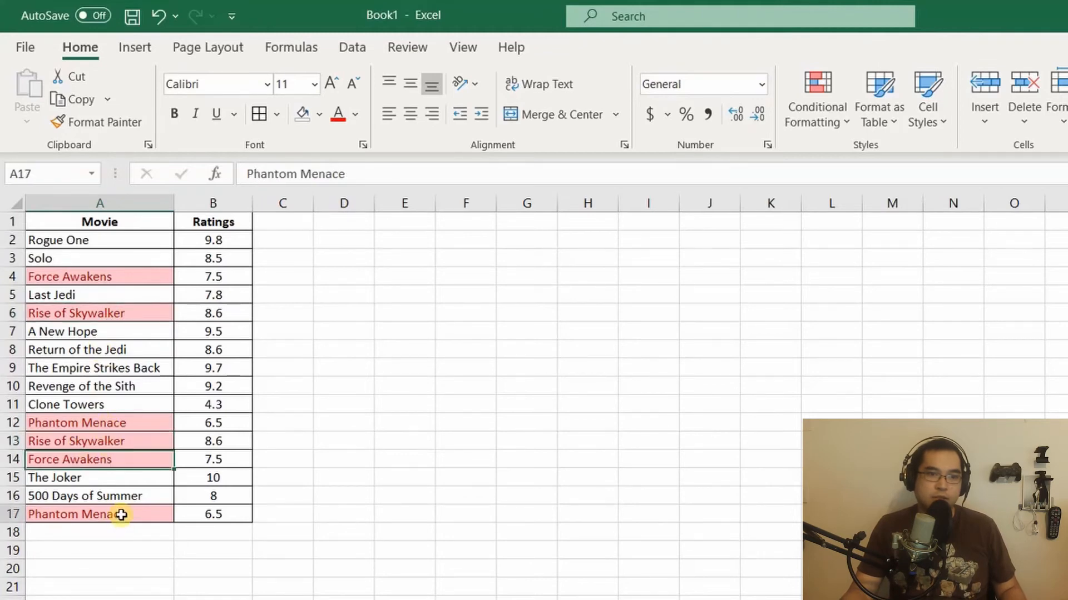
Step: Add a filter to the Movie column and show only the cells highlighted in light red
{"action": "left_click", "coordinate": [138, 202]}
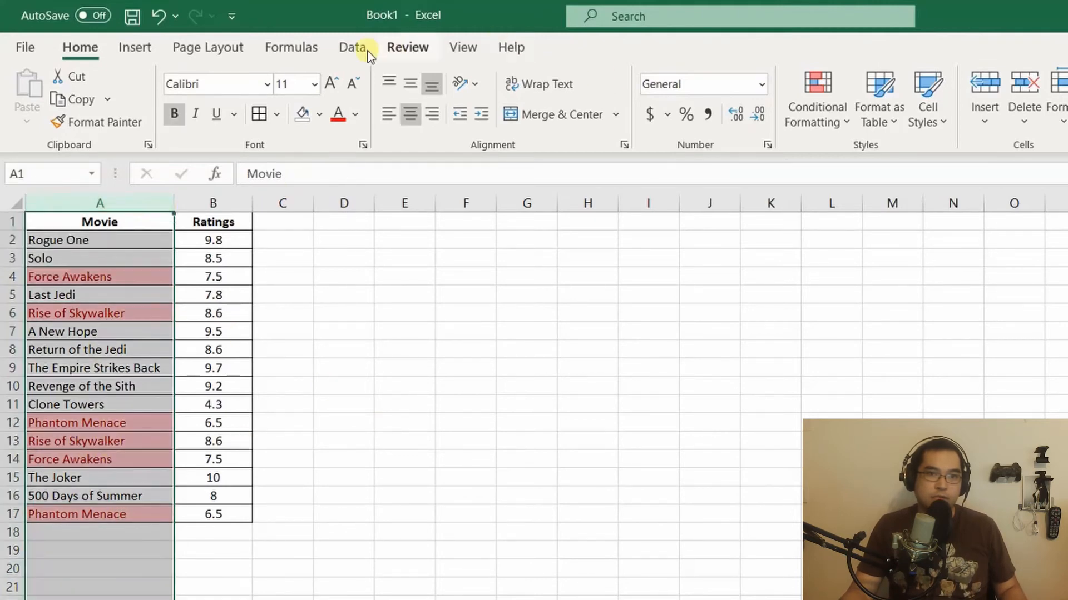
{"action": "left_click", "coordinate": [352, 47]}
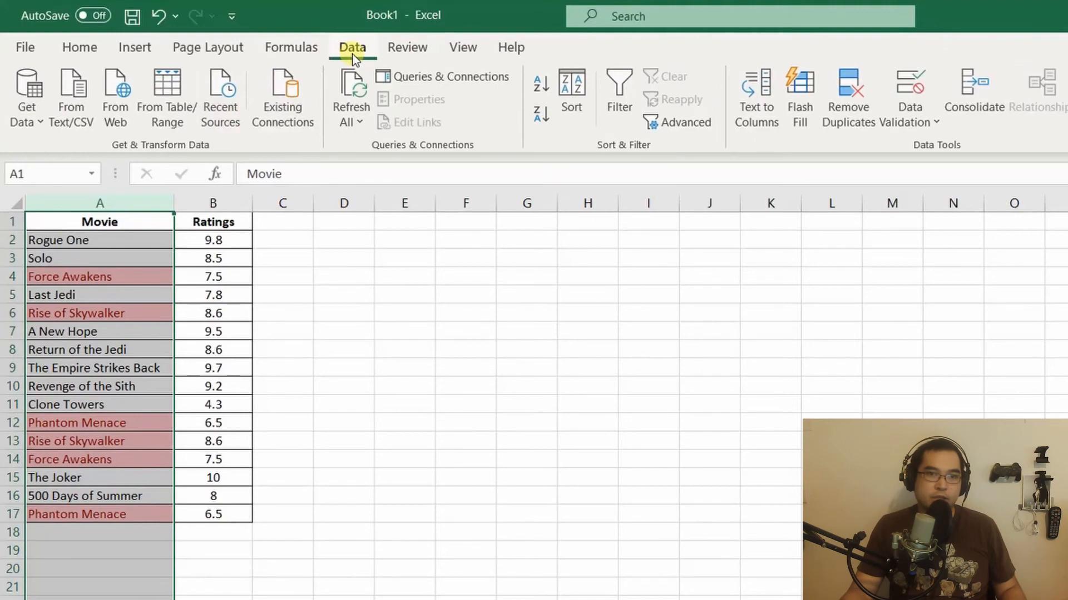
{"action": "left_click", "coordinate": [618, 90]}
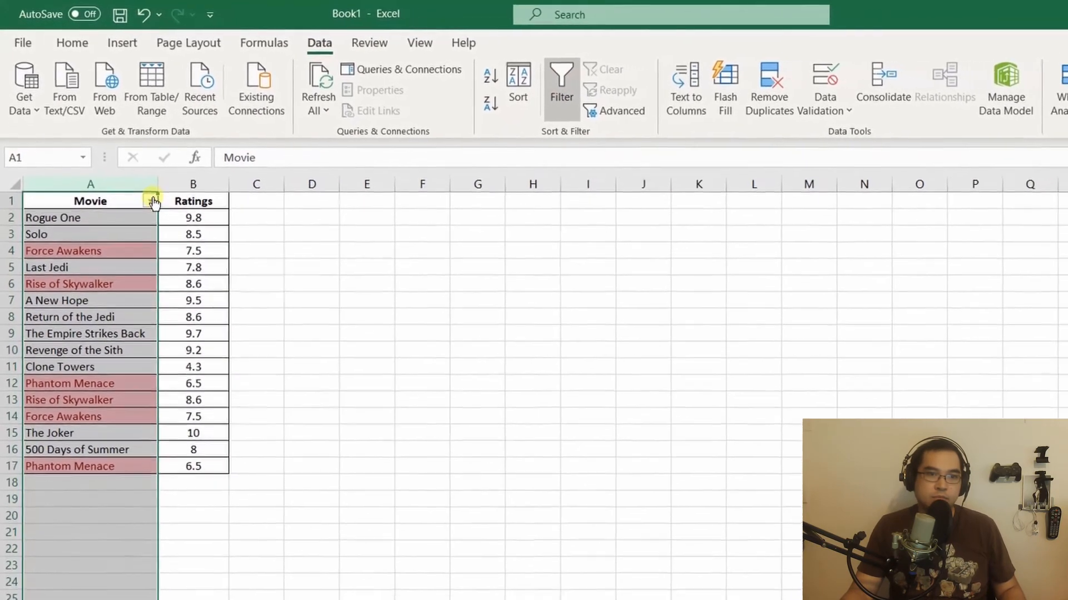
{"action": "left_click", "coordinate": [165, 222]}
{"action": "mouse_move", "coordinate": [245, 375]}
{"action": "left_click", "coordinate": [284, 362]}
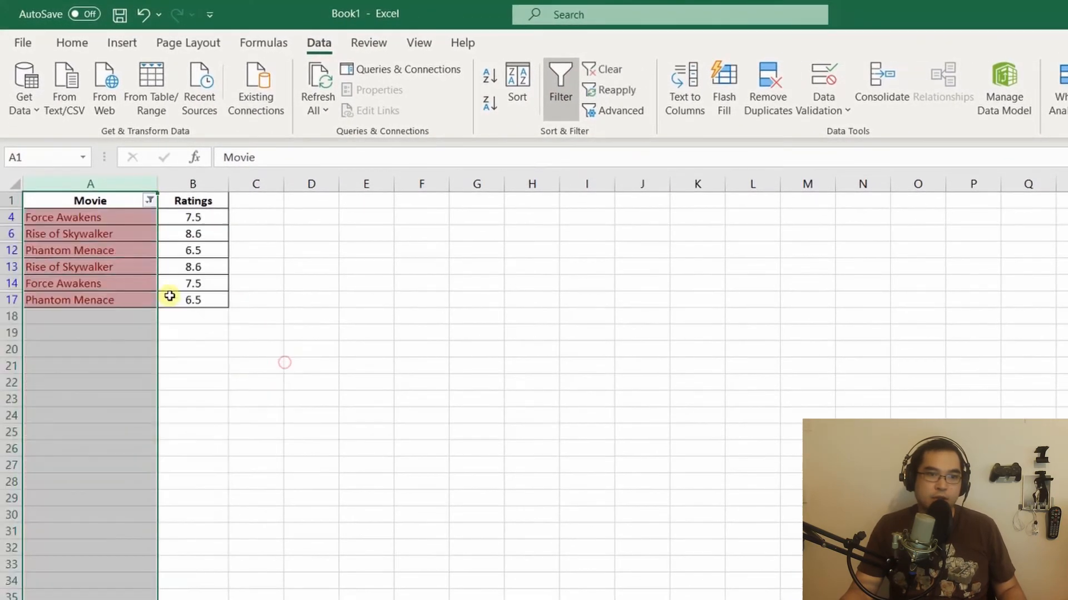
{"action": "left_click", "coordinate": [135, 298]}
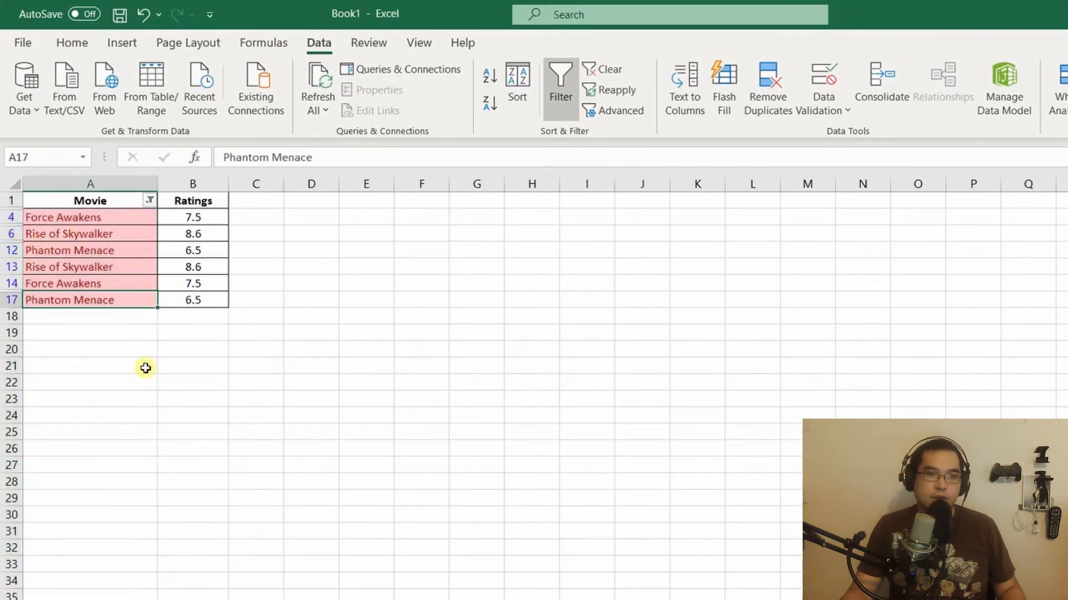
Step: Sort the filtered movie and rating rows by Movie on cell values, A to Z
{"action": "left_click_drag", "start_coordinate": [99, 201], "coordinate": [216, 301]}
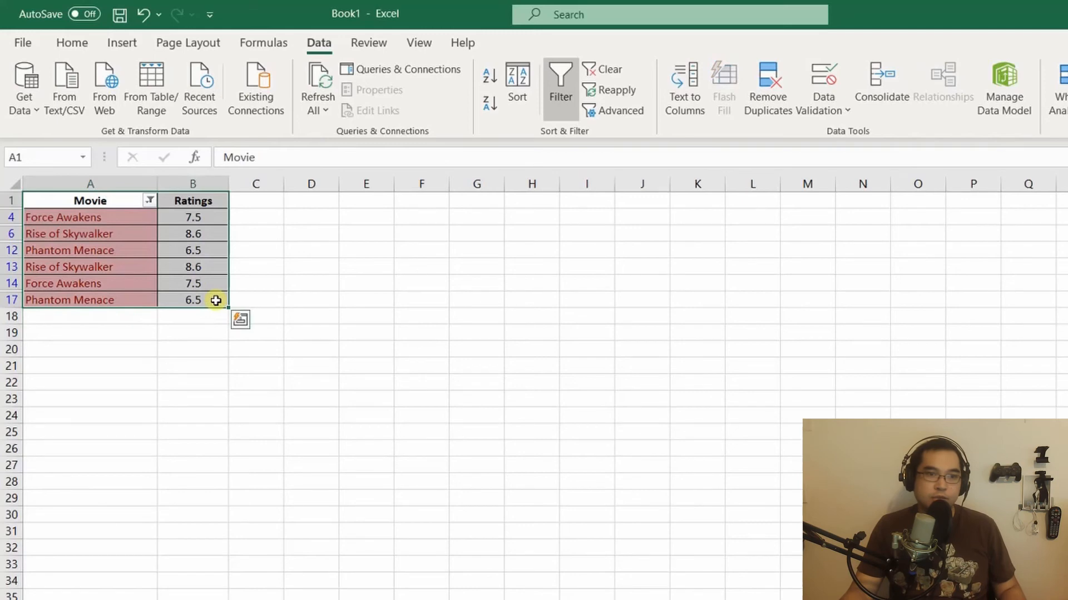
{"action": "left_click", "coordinate": [517, 83]}
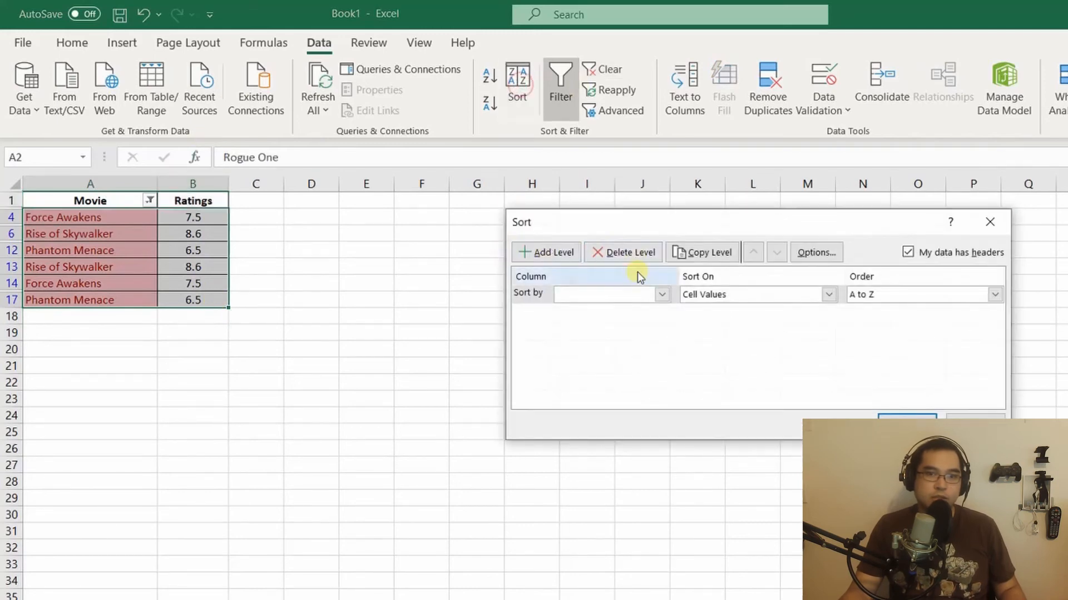
{"action": "left_click", "coordinate": [662, 295]}
{"action": "left_click", "coordinate": [608, 311]}
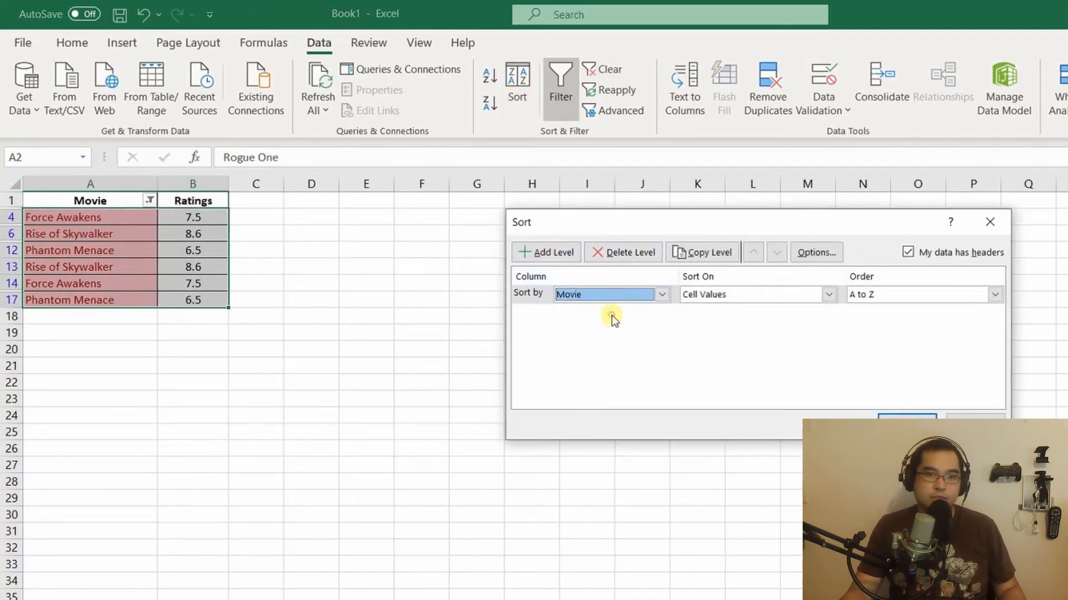
{"action": "left_click", "coordinate": [916, 416]}
{"action": "left_click", "coordinate": [78, 333]}
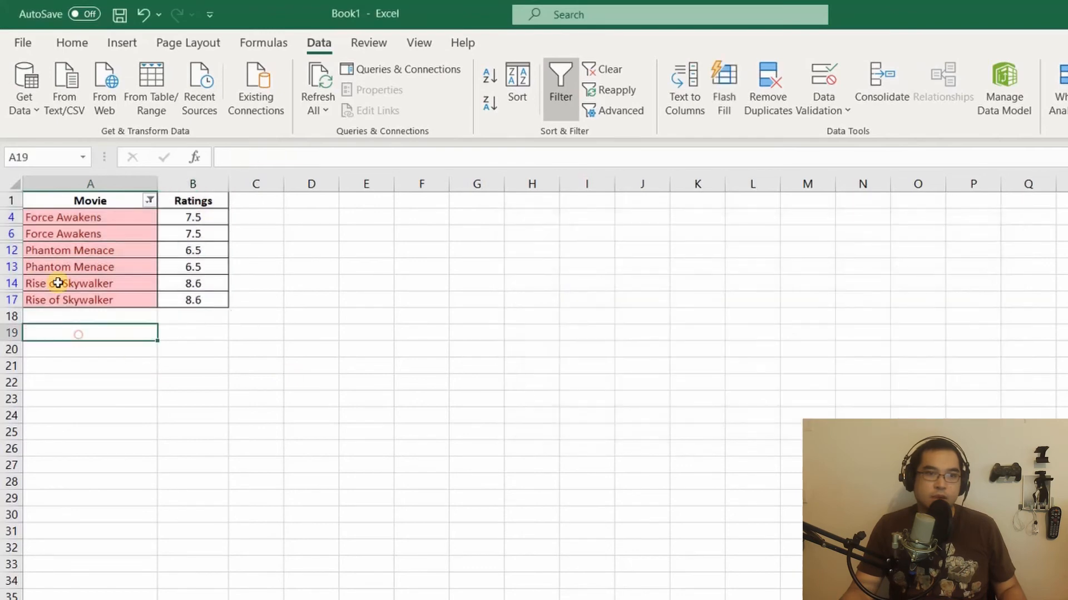
{"action": "left_click_drag", "start_coordinate": [48, 217], "coordinate": [62, 265]}
{"action": "left_click", "coordinate": [64, 302]}
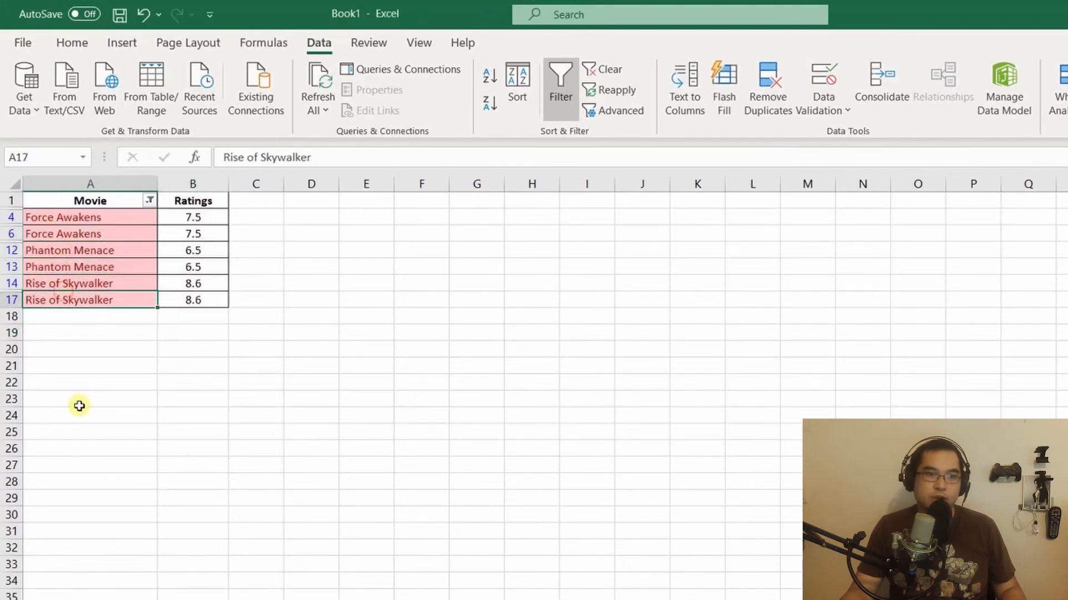
Step: Delete the second row of each duplicated movie: Force Awakens, Phantom Menace and Rise of Skywalker
{"action": "left_click", "coordinate": [10, 234]}
{"action": "right_click", "coordinate": [9, 233]}
{"action": "left_click", "coordinate": [76, 402]}
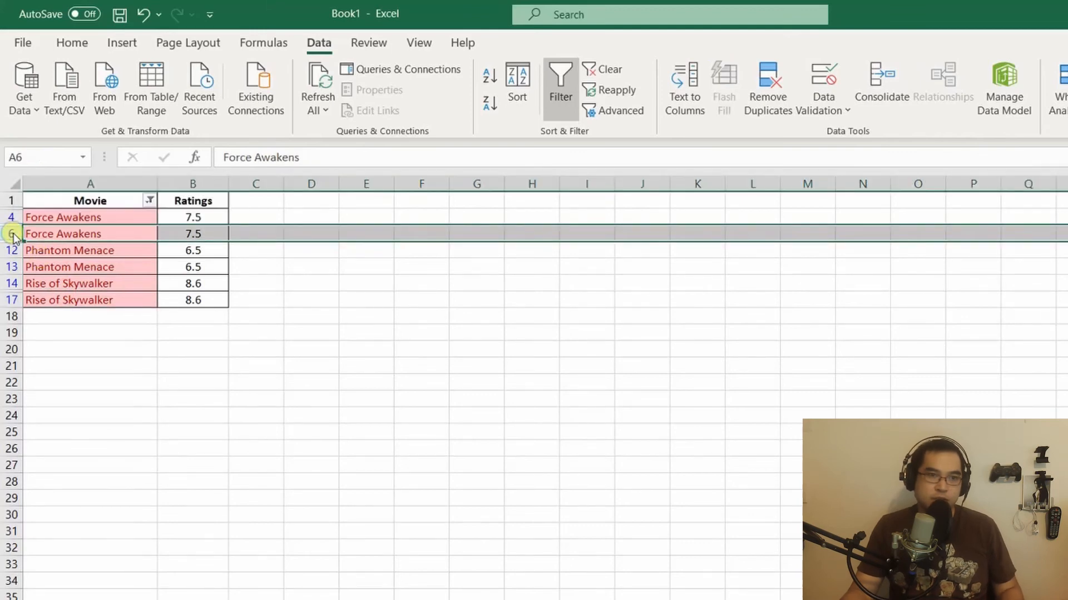
{"action": "left_click", "coordinate": [12, 251]}
{"action": "right_click", "coordinate": [17, 250]}
{"action": "left_click", "coordinate": [77, 418]}
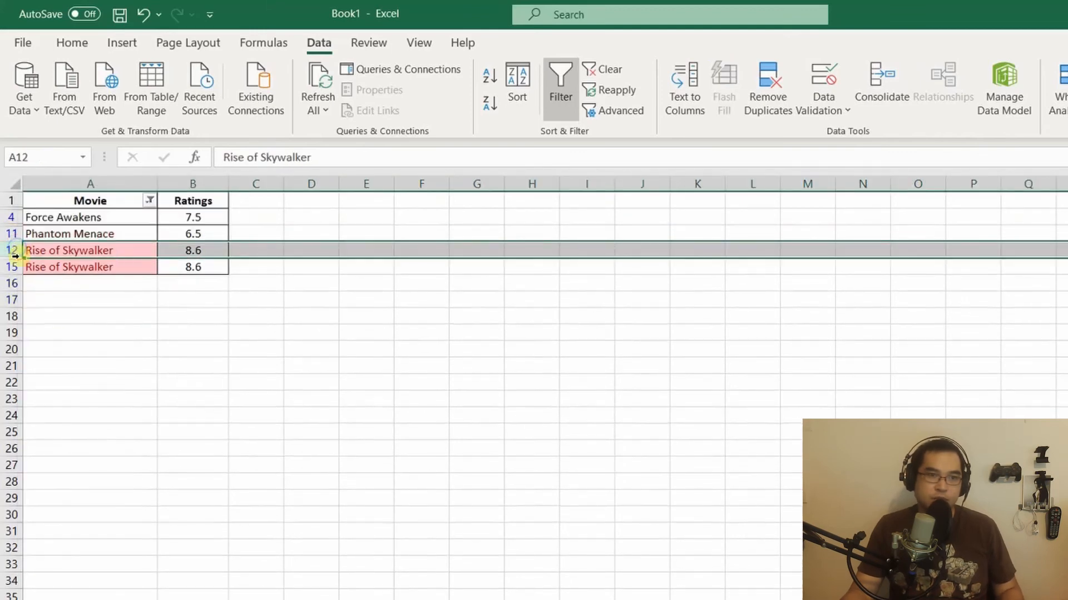
{"action": "right_click", "coordinate": [11, 267]}
{"action": "left_click", "coordinate": [77, 435]}
{"action": "left_click", "coordinate": [98, 281]}
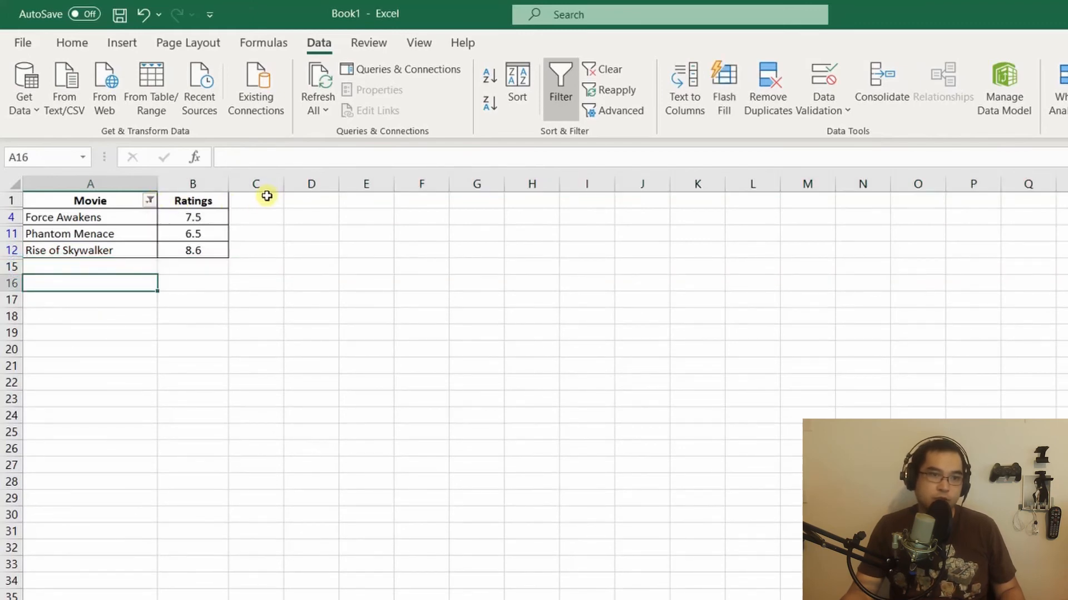
Step: Remove the filter from the Movie column and check the full list for remaining duplicates
{"action": "left_click", "coordinate": [136, 201]}
{"action": "left_click", "coordinate": [560, 89]}
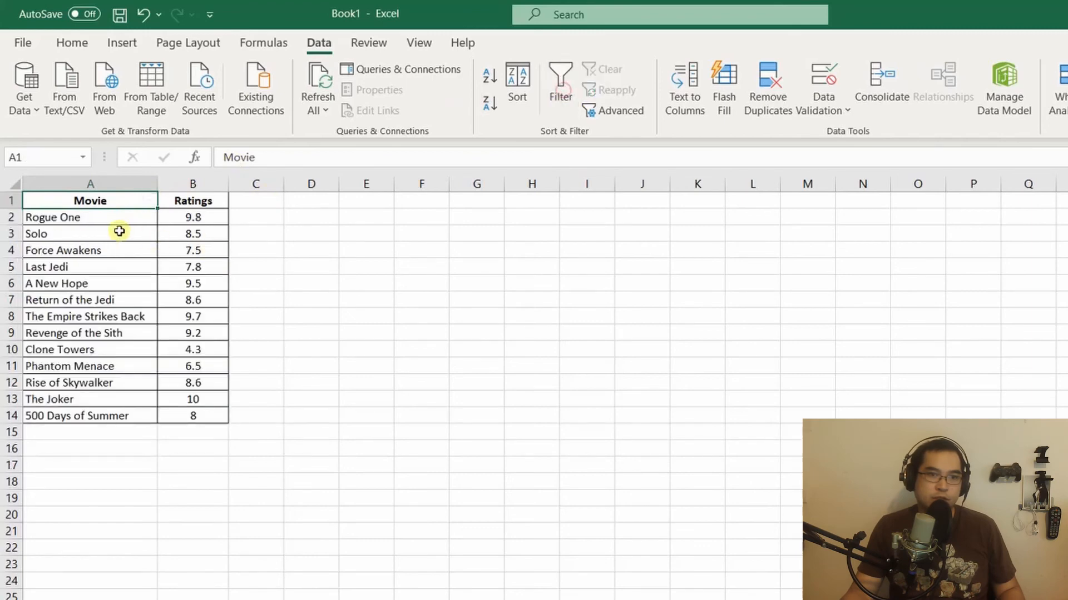
{"action": "left_click_drag", "start_coordinate": [109, 220], "coordinate": [112, 416]}
{"action": "left_click", "coordinate": [254, 434]}
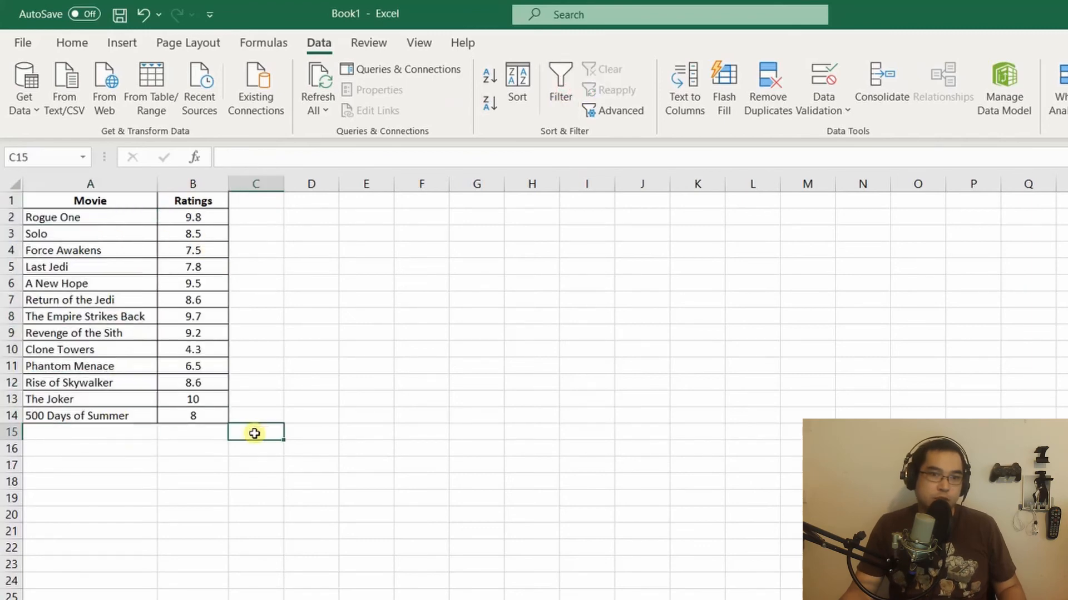